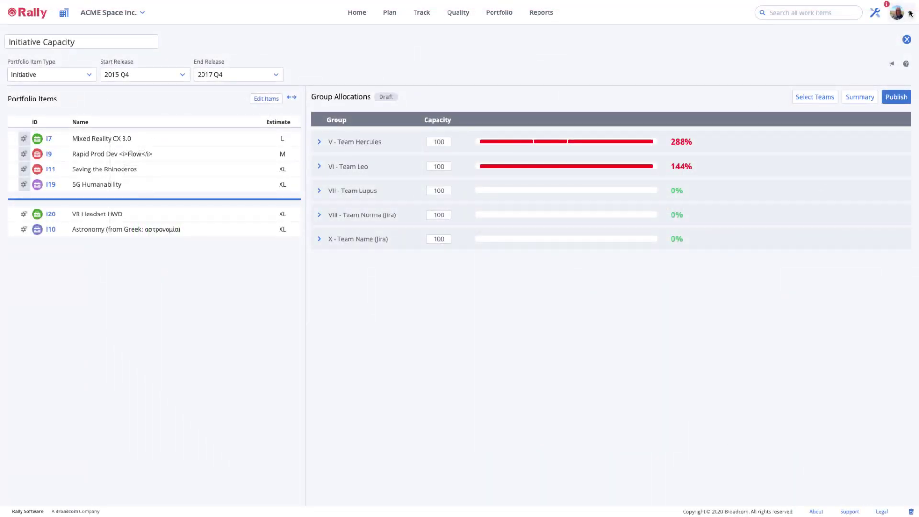
Open the user profile editor from the account menu and scroll down to the Planner fields
left_click(909, 13)
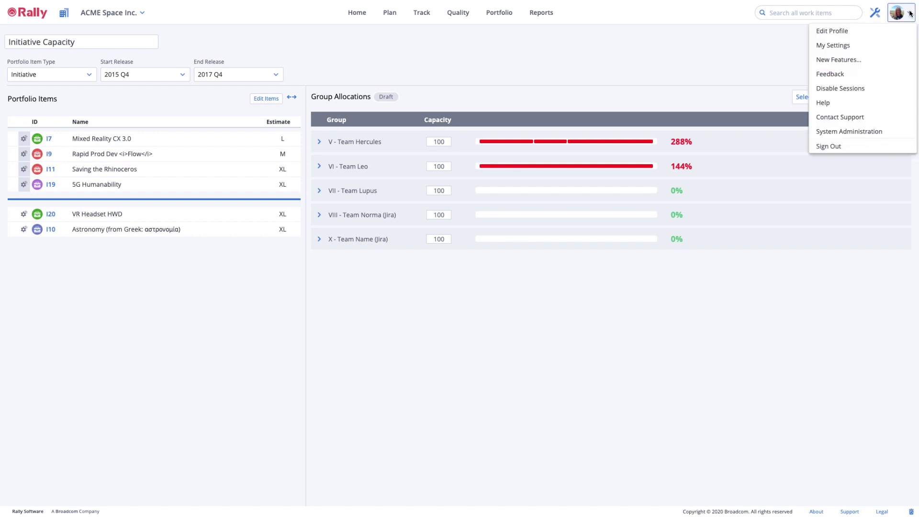
left_click(867, 30)
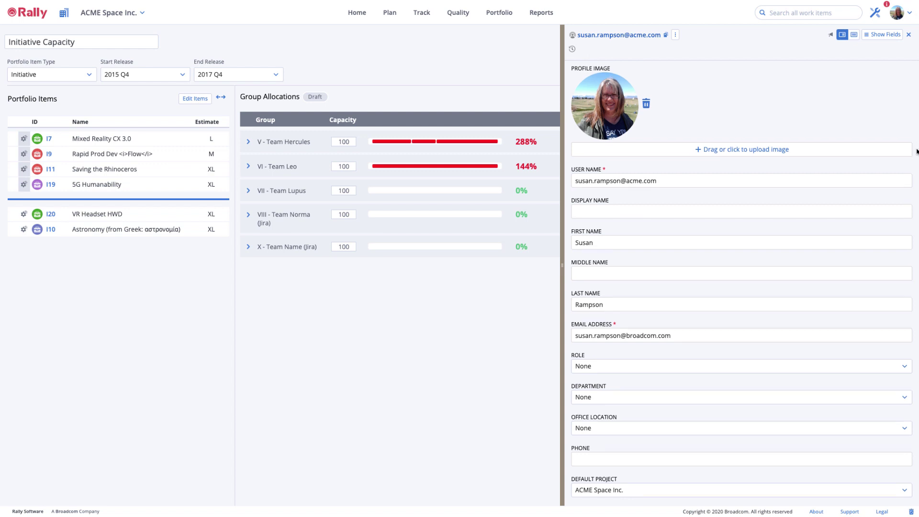
scroll(917, 152, "down", 6)
scroll(917, 152, "down", 3)
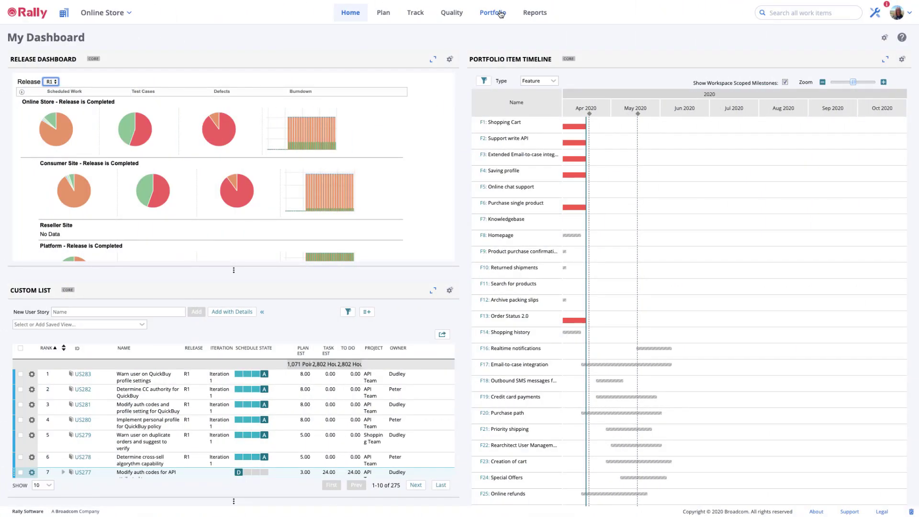
Open F20 Purchase path's details from Portfolio Items and scroll through its fields
mouse_move(500, 15)
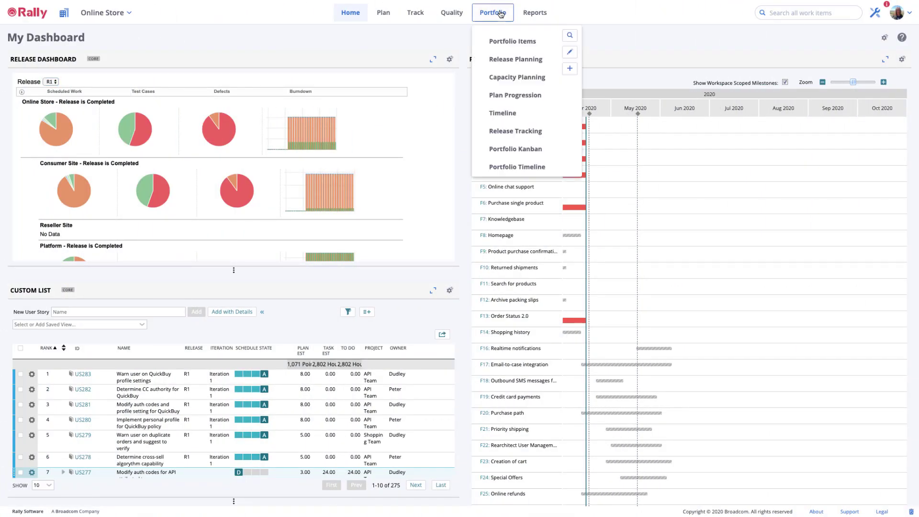
left_click(509, 40)
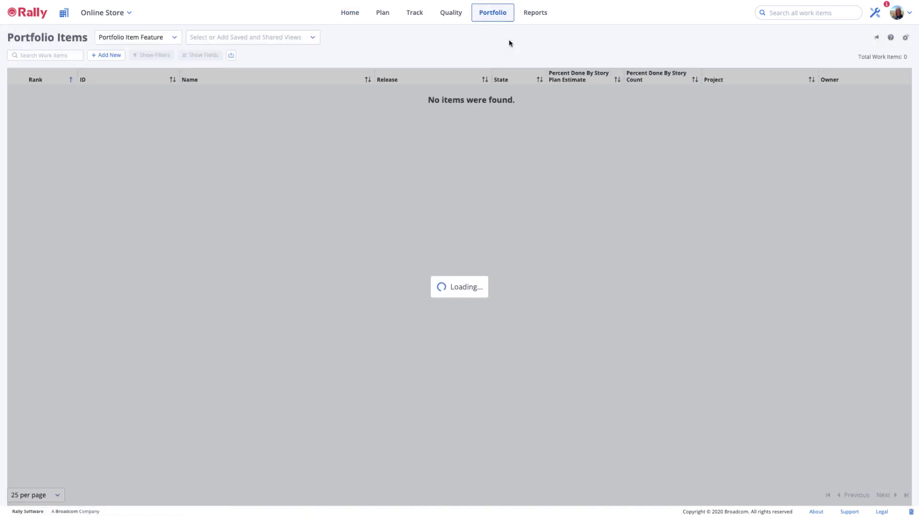
left_click(426, 104)
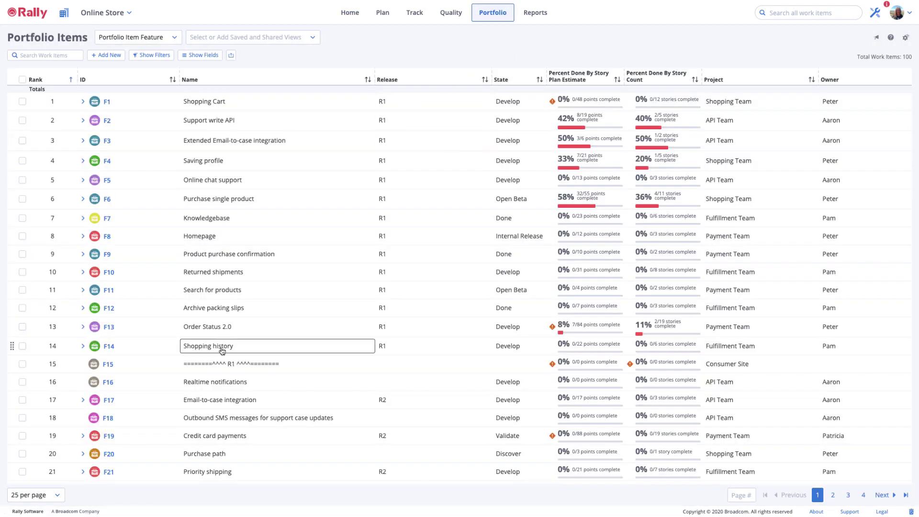
left_click(108, 454)
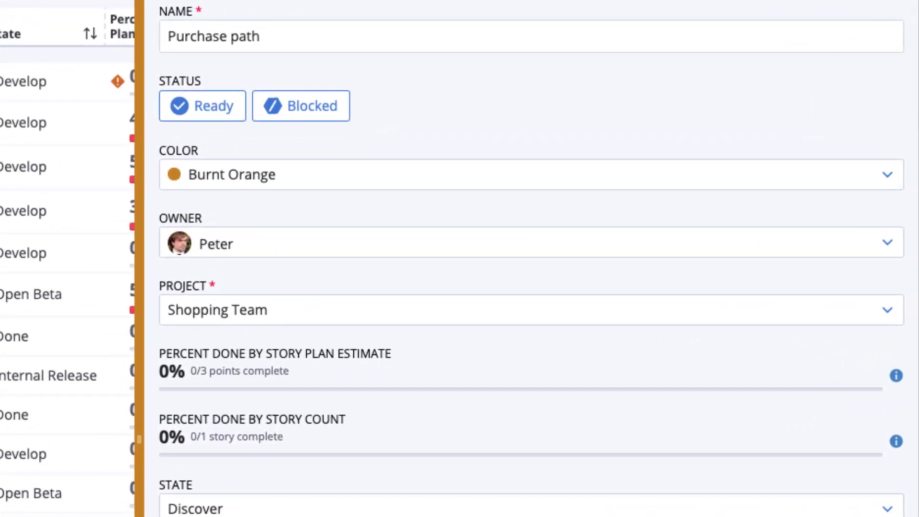
scroll(531, 258, "down", 5)
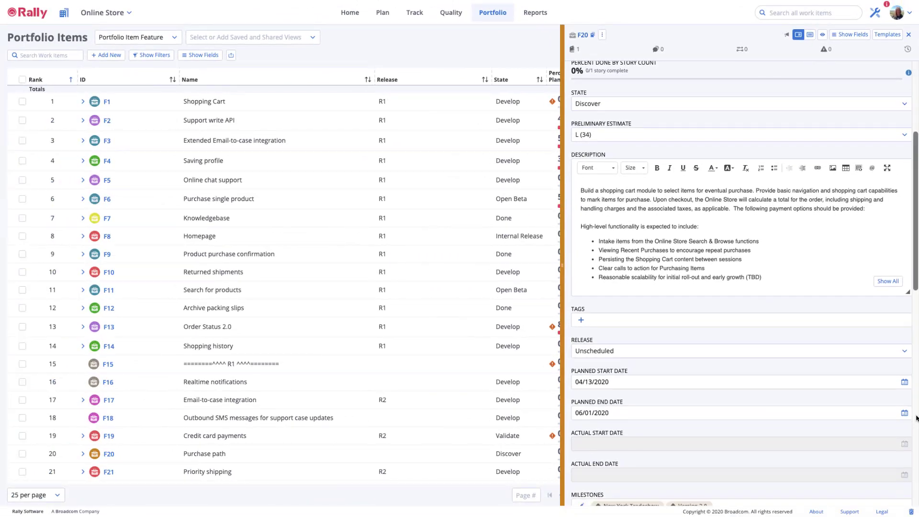
scroll(916, 418, "down", 4)
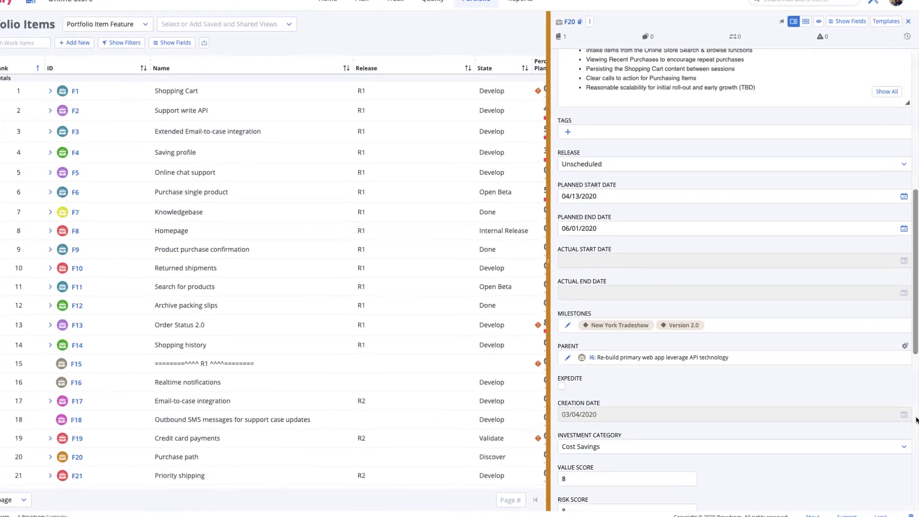
scroll(917, 420, "down", 4)
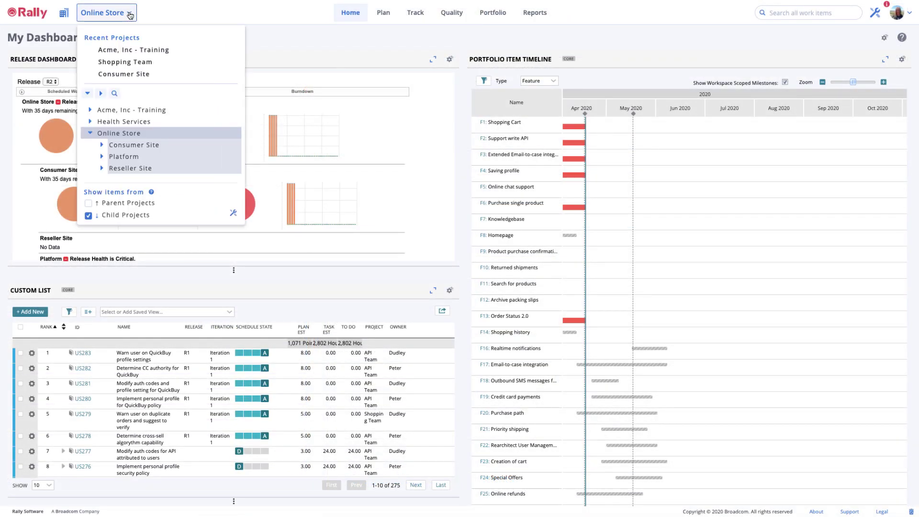
Create a new capacity plan named 'R2 Plan' on the Capacity Planning page
left_click(130, 15)
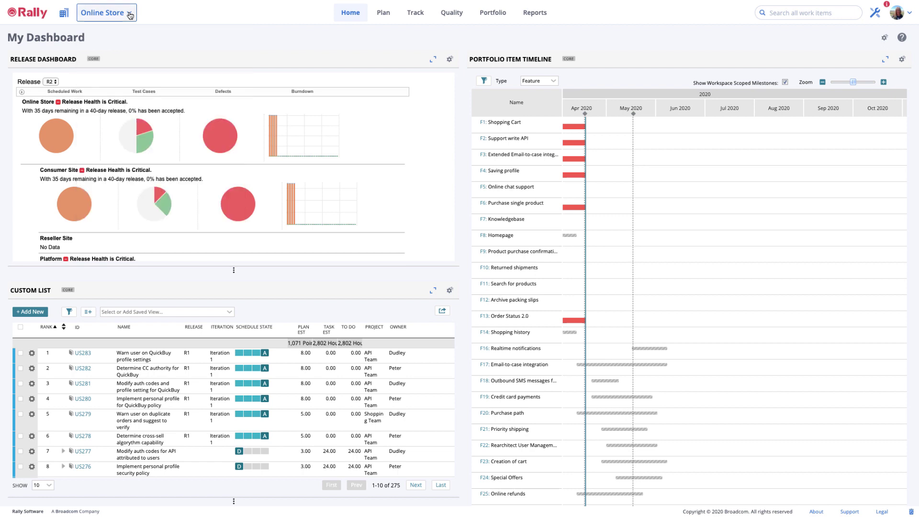
left_click(490, 14)
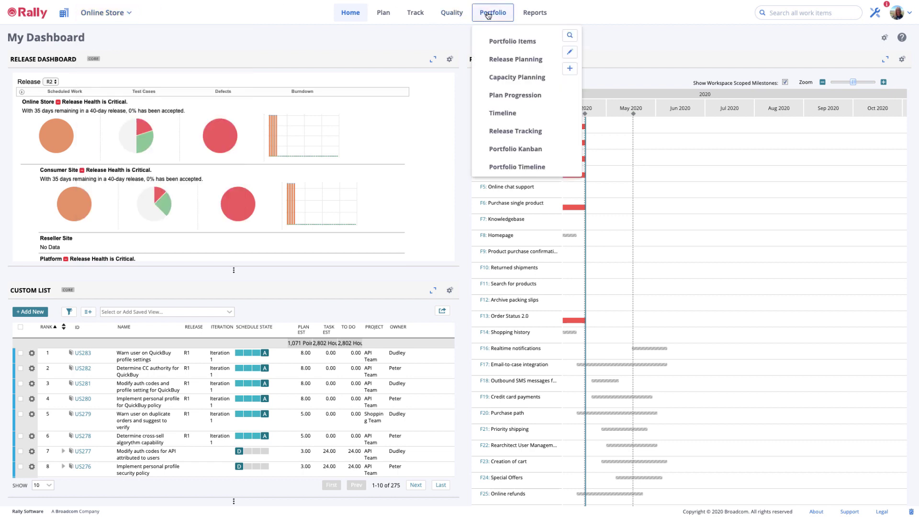
left_click(502, 77)
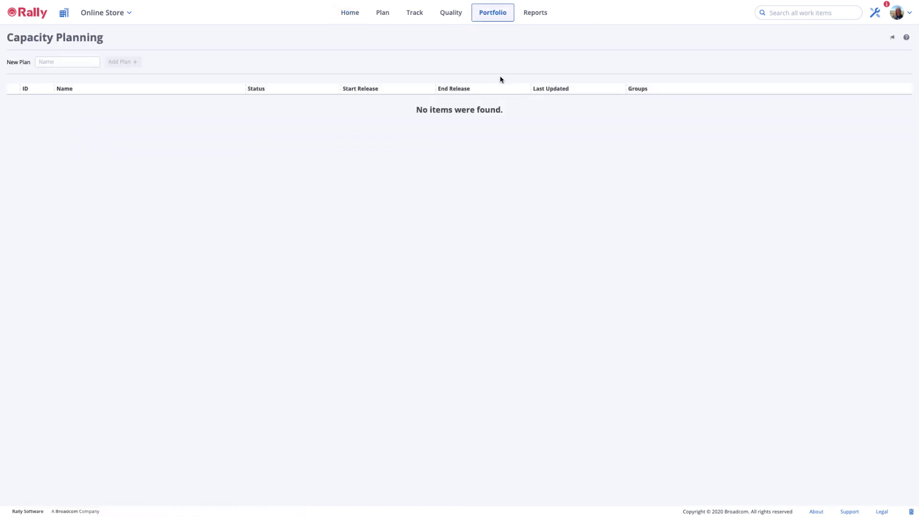
left_click(53, 63)
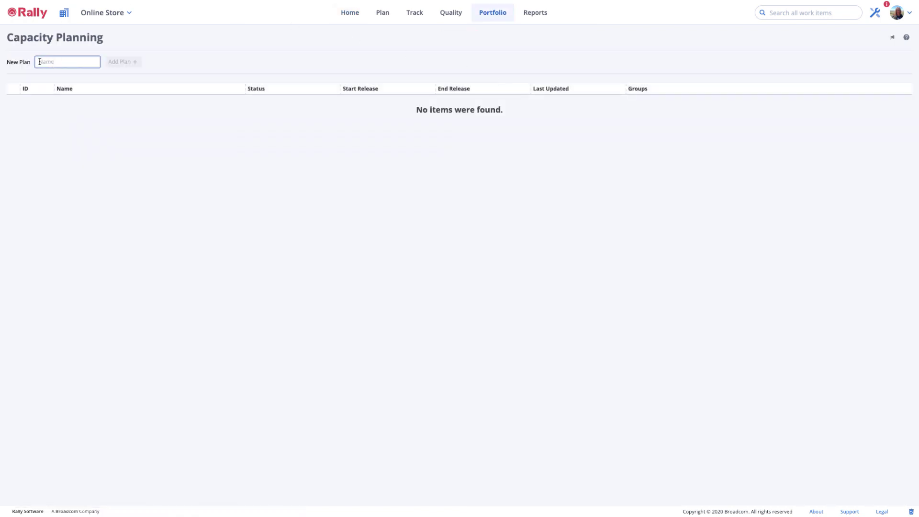
type("R2")
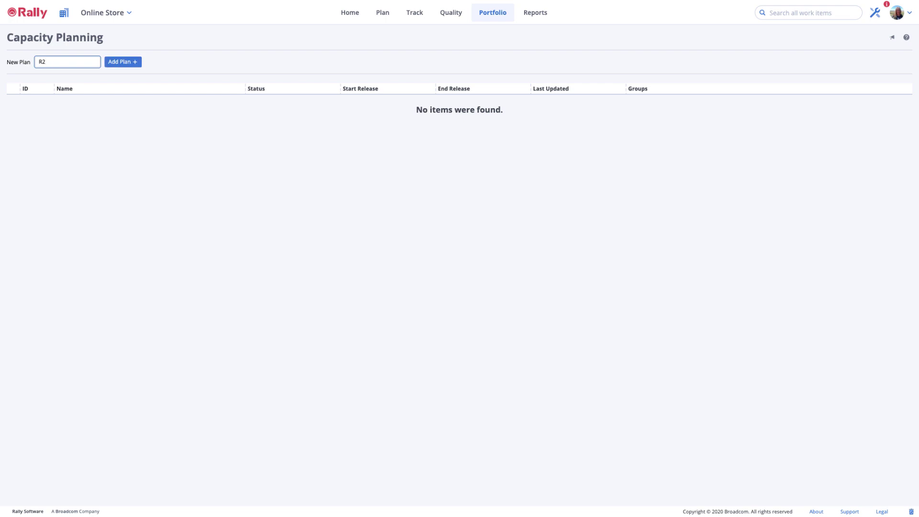
type(" Plan")
left_click(129, 62)
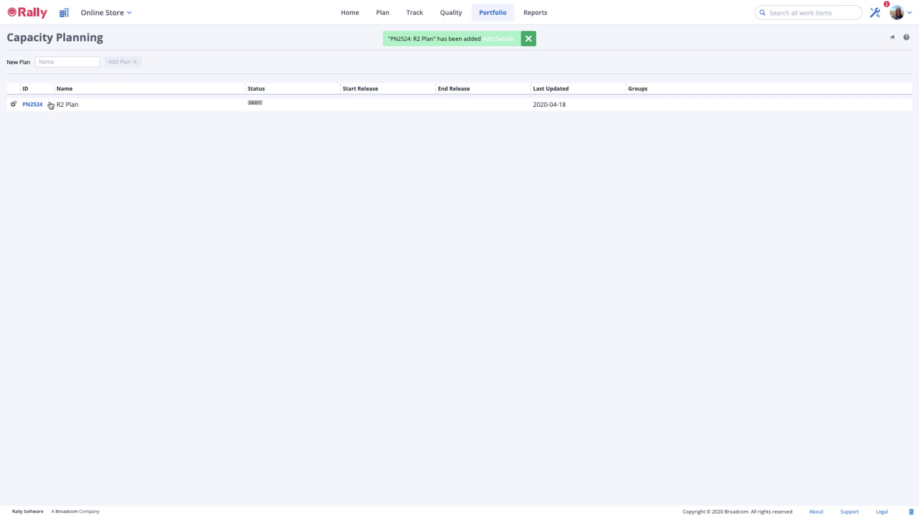
Open plan PN2524, keep Feature as item type, and set start and end release to R2
left_click(31, 105)
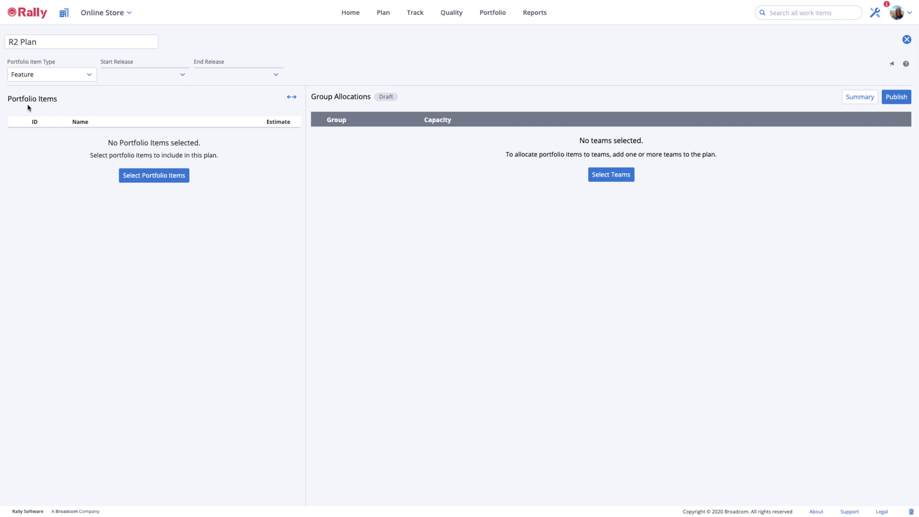
left_click(90, 73)
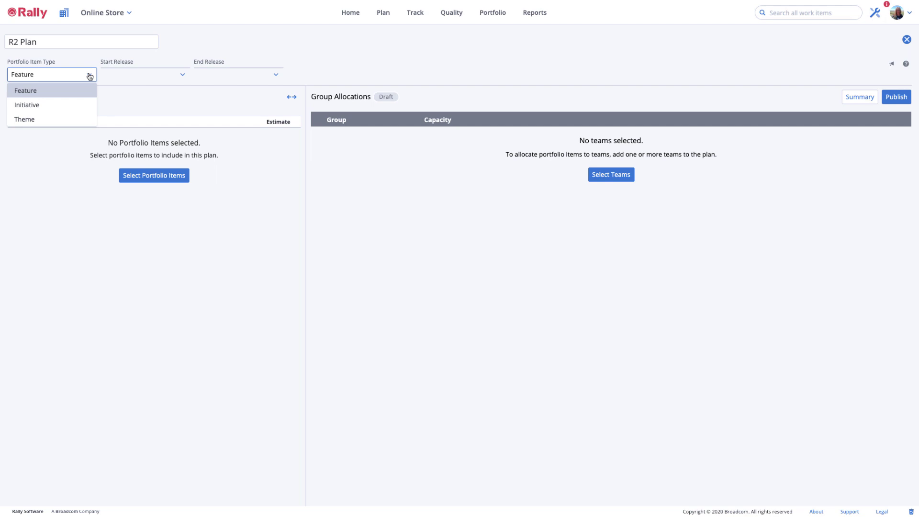
left_click(90, 76)
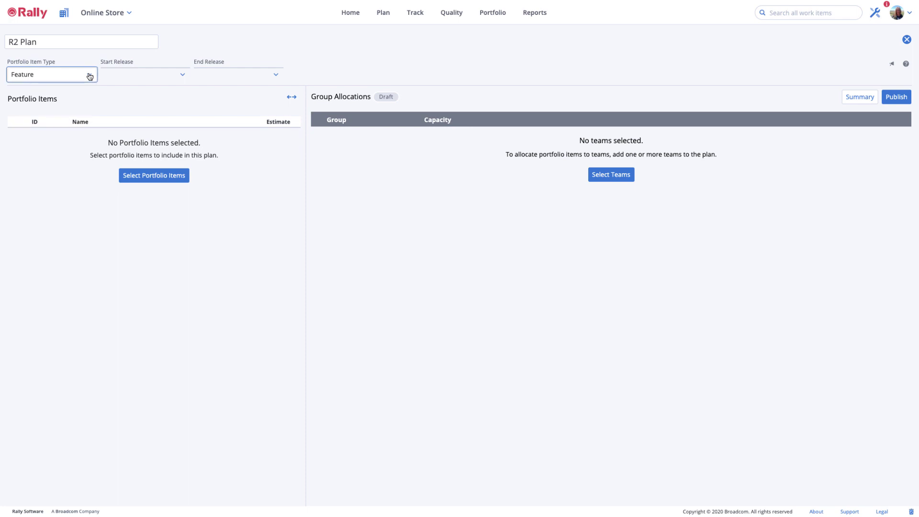
left_click(153, 75)
left_click(146, 111)
left_click(229, 74)
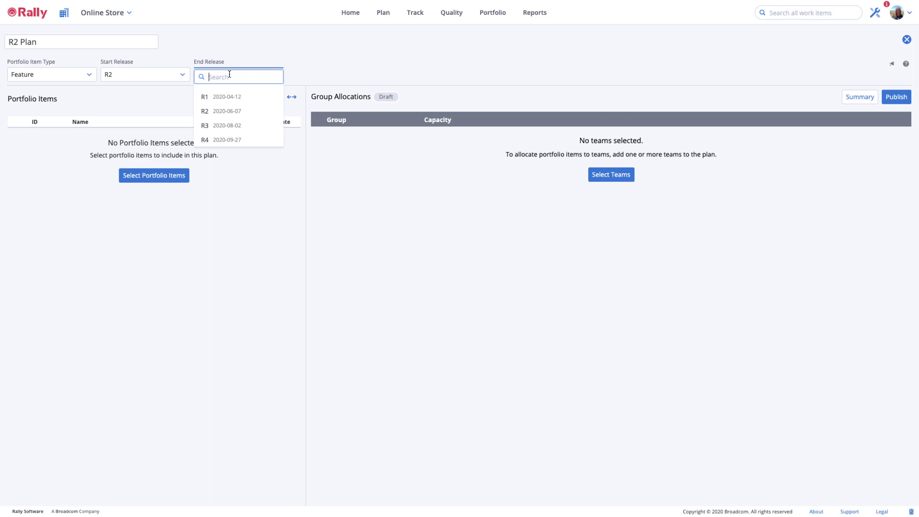
left_click(219, 110)
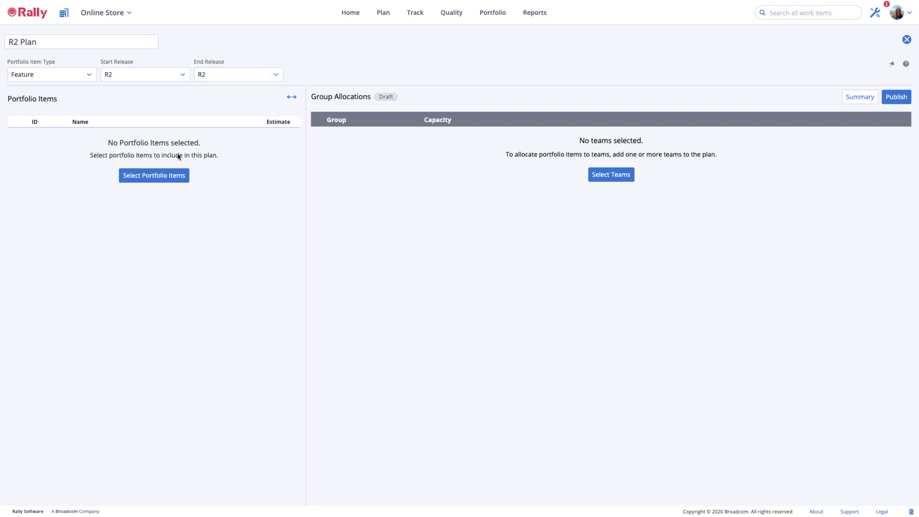
Begin choosing features for the plan and add the State column to the item picker
left_click(153, 178)
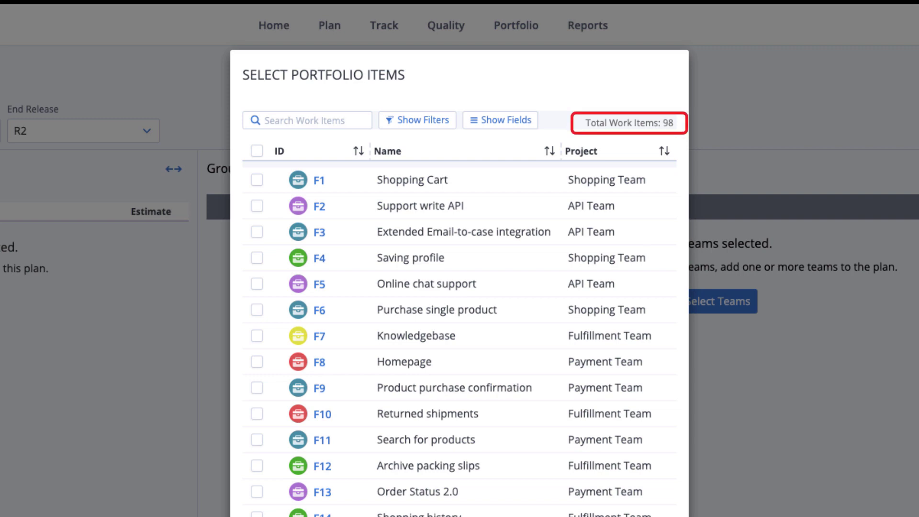
left_click(498, 126)
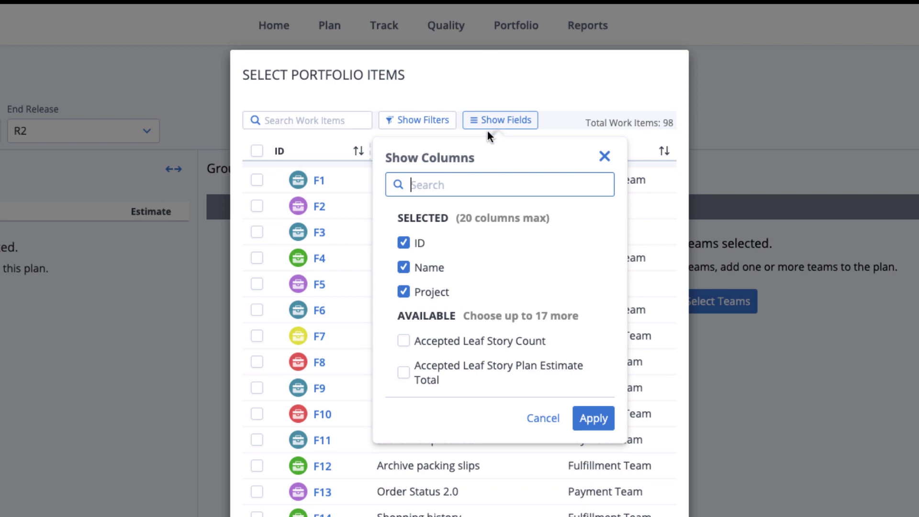
type("St")
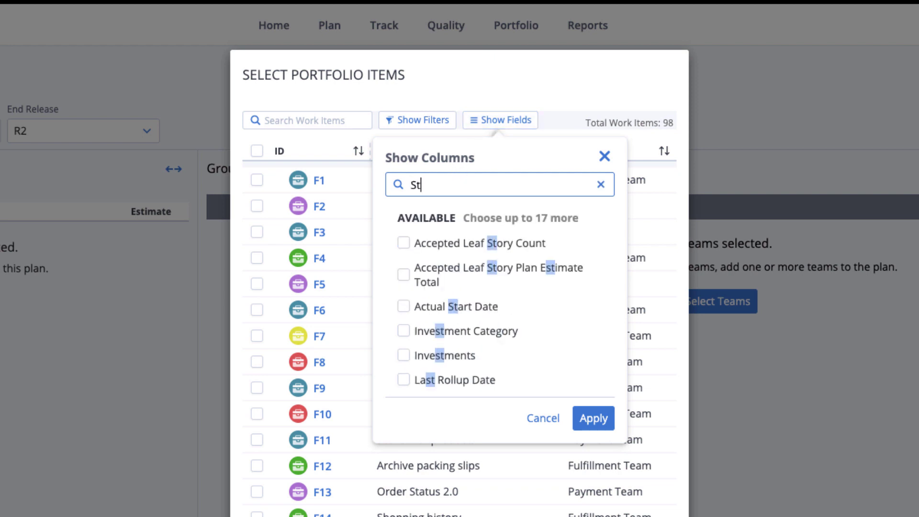
type("ate")
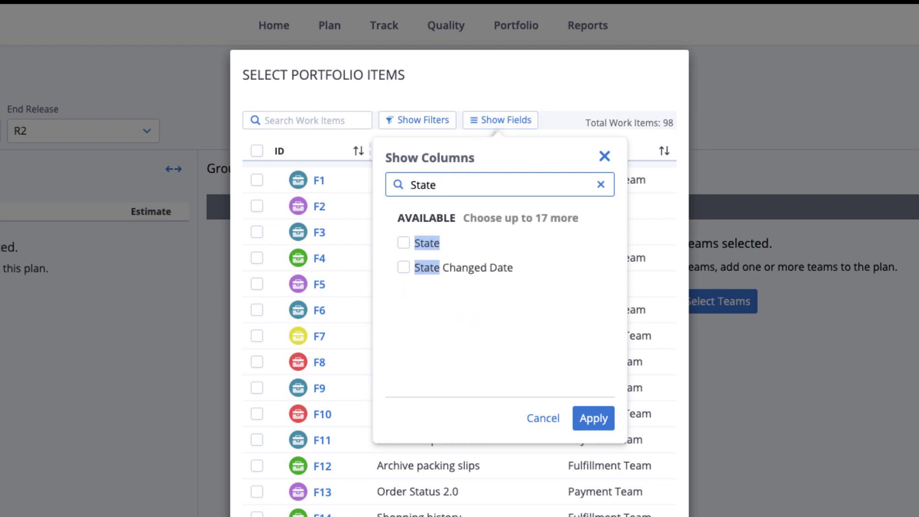
left_click(403, 242)
left_click(586, 418)
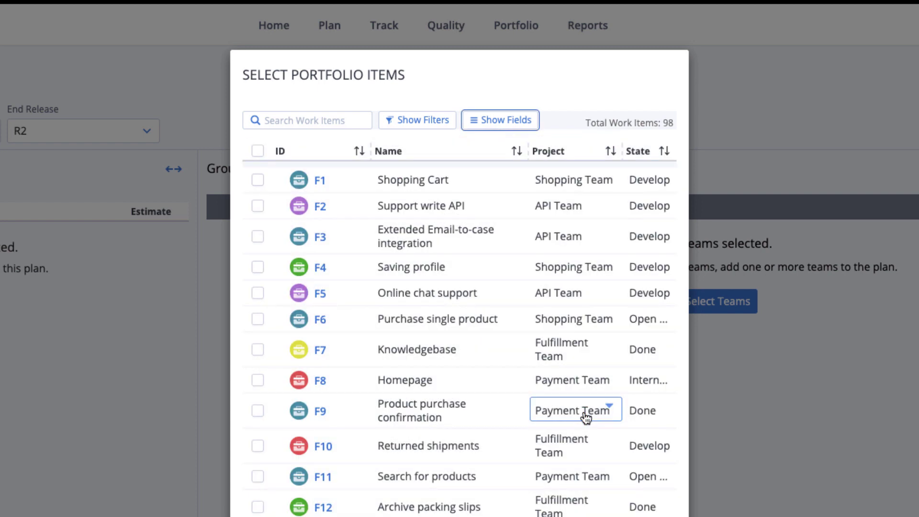
Filter the picker to Discover-state features and select all 30 of them
left_click(423, 121)
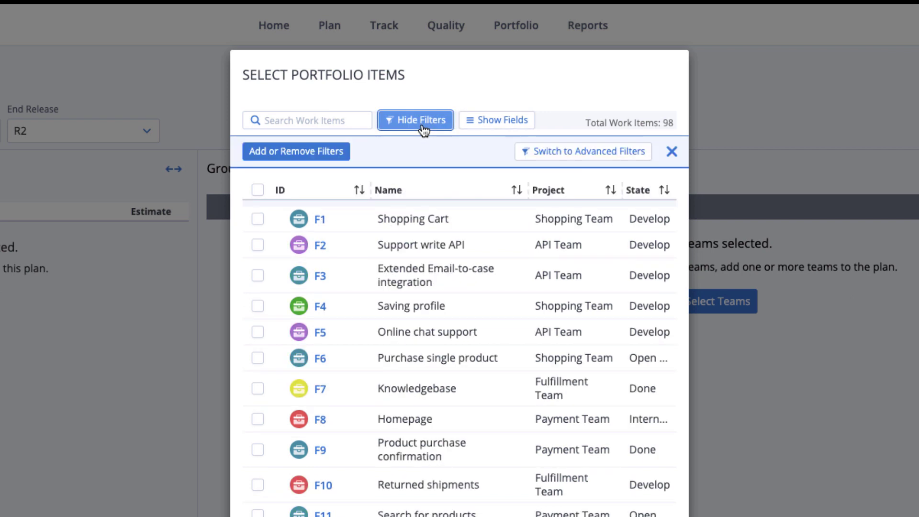
left_click(309, 154)
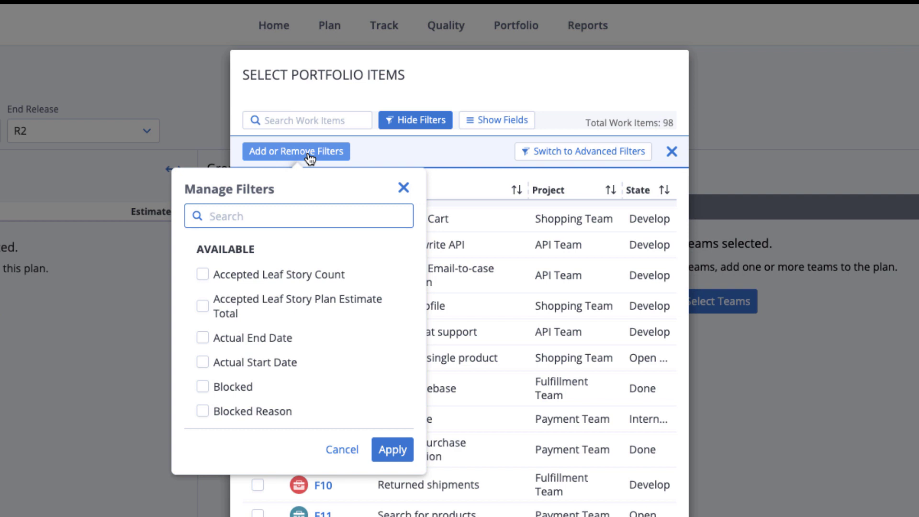
type("Stat")
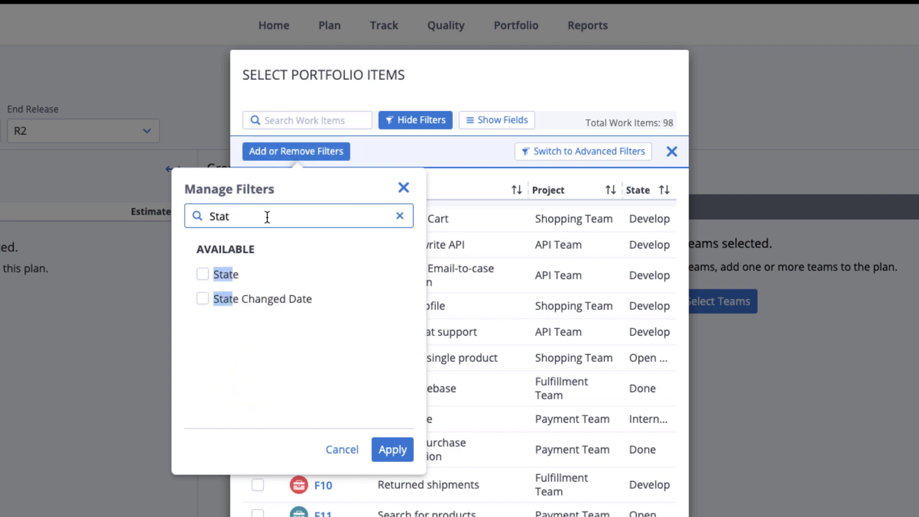
left_click(202, 274)
left_click(391, 450)
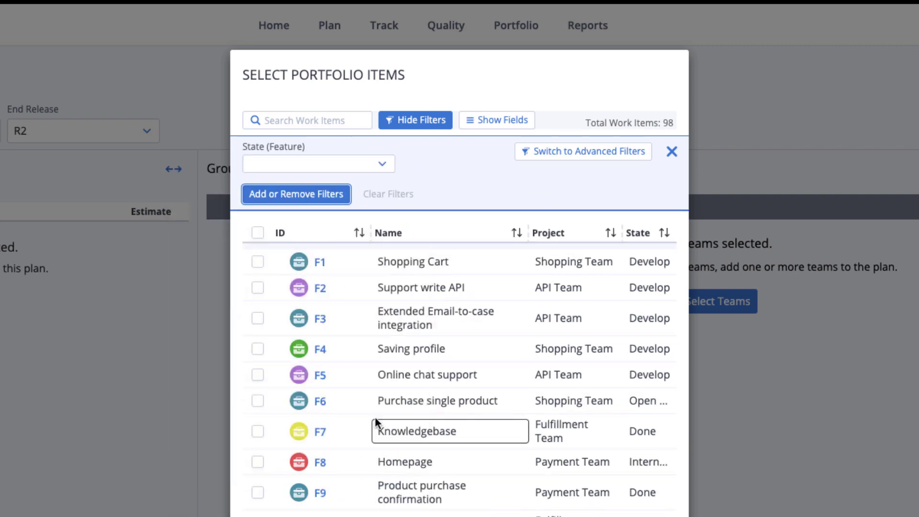
left_click(385, 165)
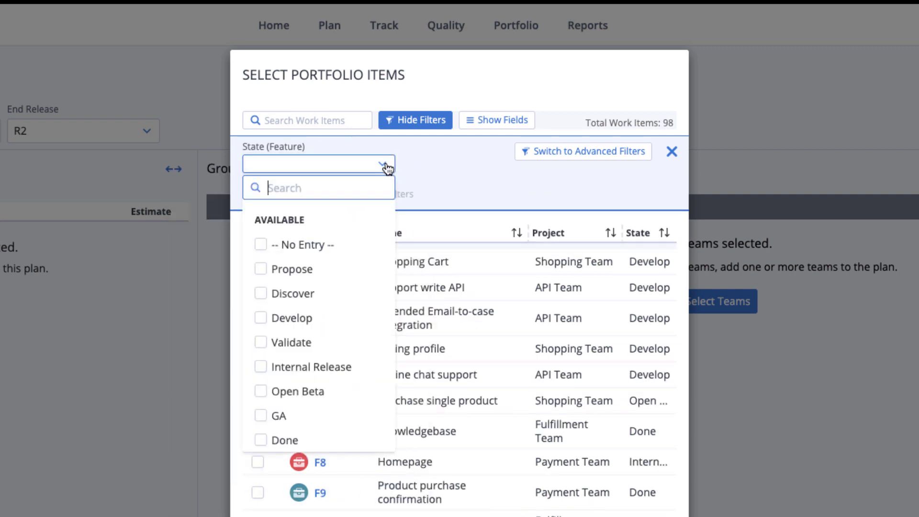
left_click(273, 294)
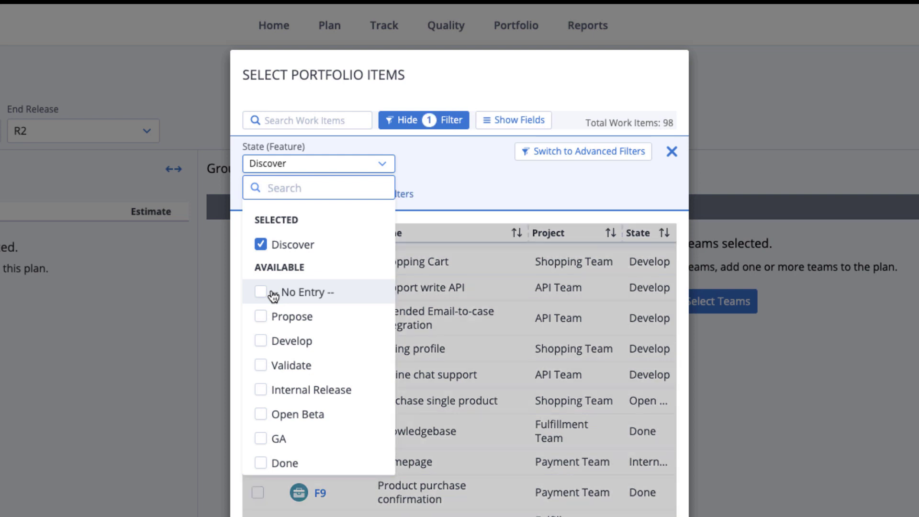
left_click(461, 170)
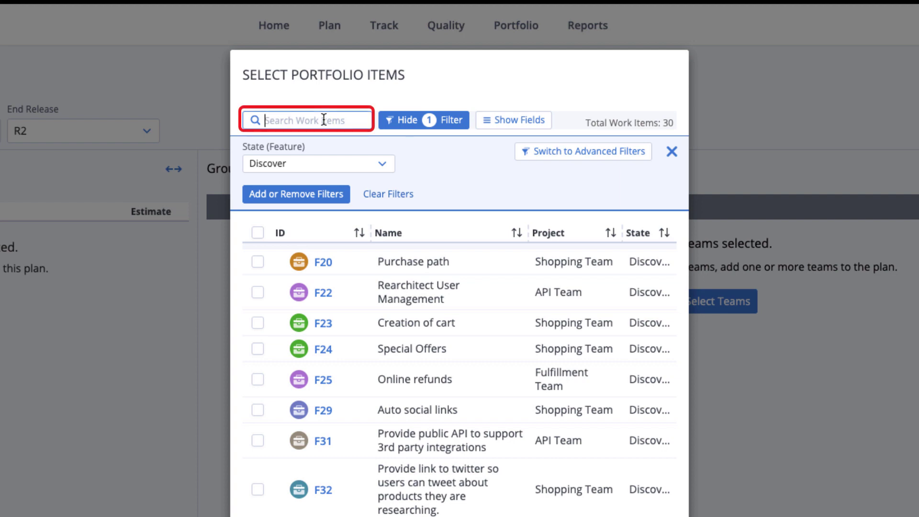
left_click(258, 233)
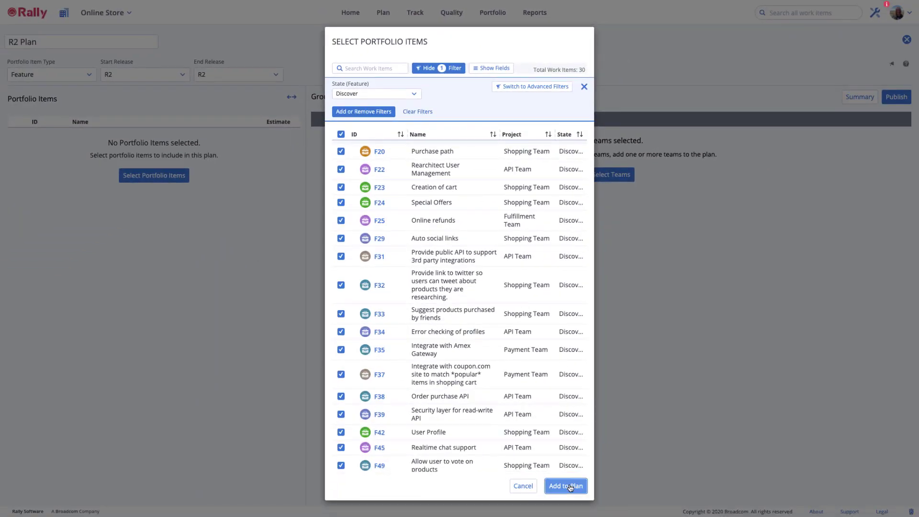
Add the selected features, move F25 Online refunds and F24 Special Offers up, and return the cut line above F20
left_click(569, 487)
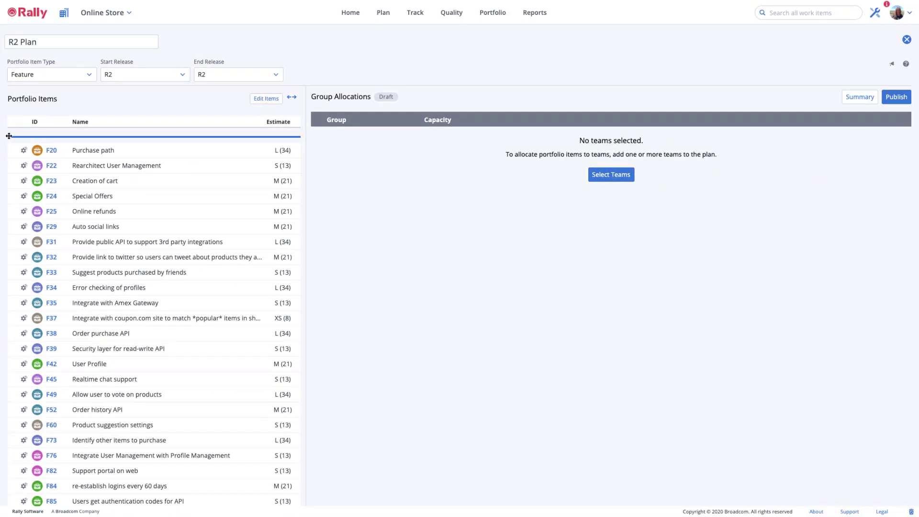
left_click_drag(9, 136, 8, 210)
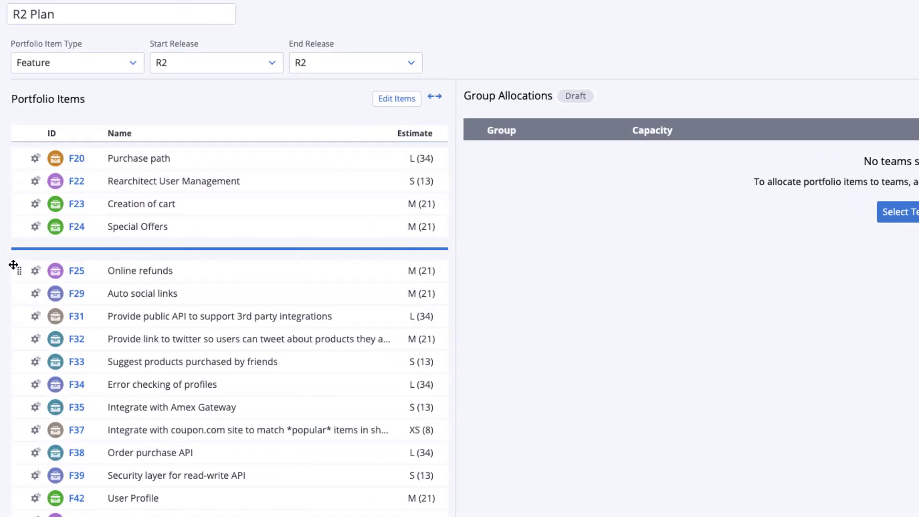
left_click_drag(18, 269, 15, 221)
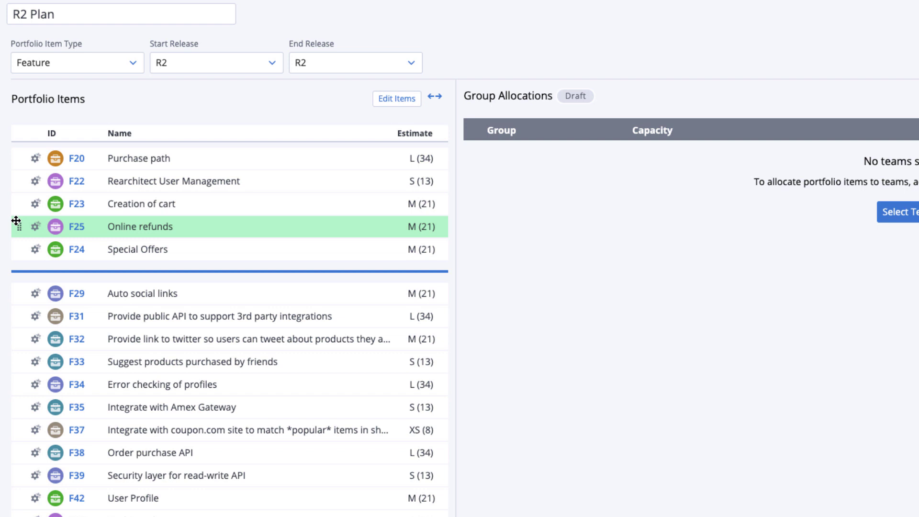
left_click_drag(19, 246, 19, 224)
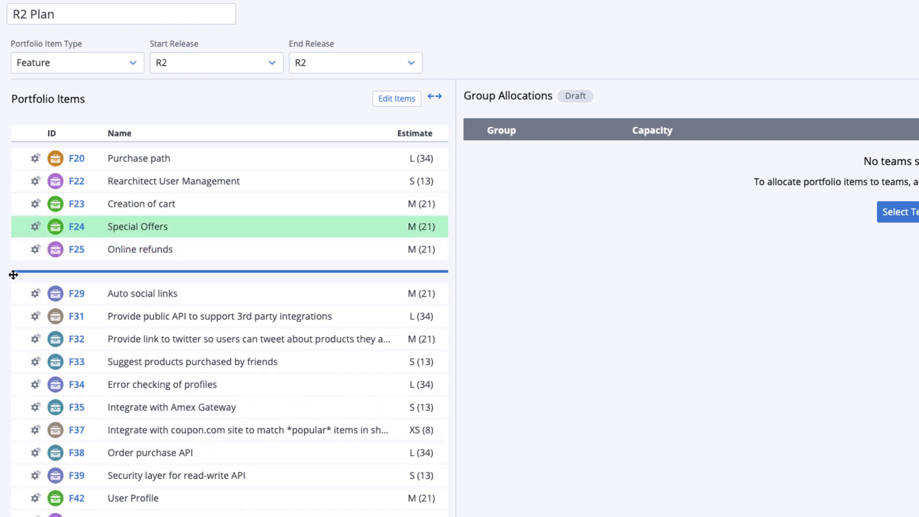
left_click_drag(14, 270, 11, 135)
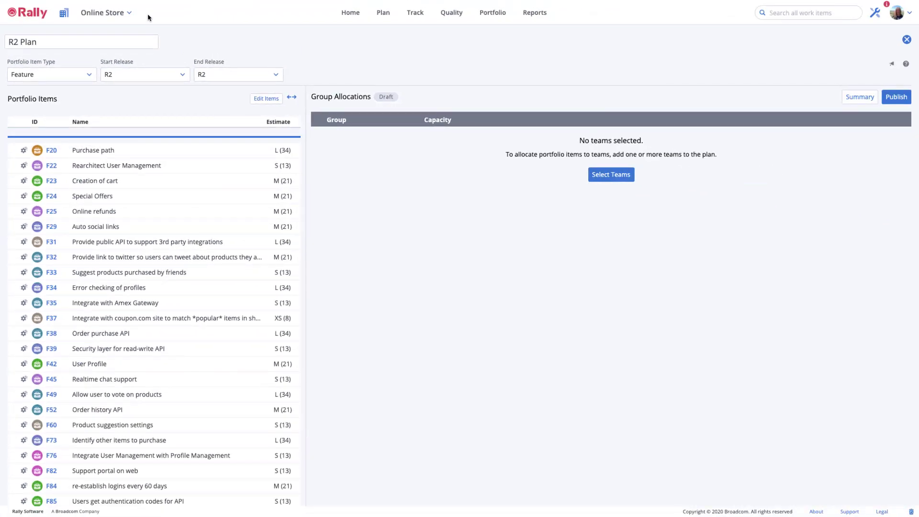
Expand the Portfolio Items panel to full width to reveal the estimate columns
left_click(292, 98)
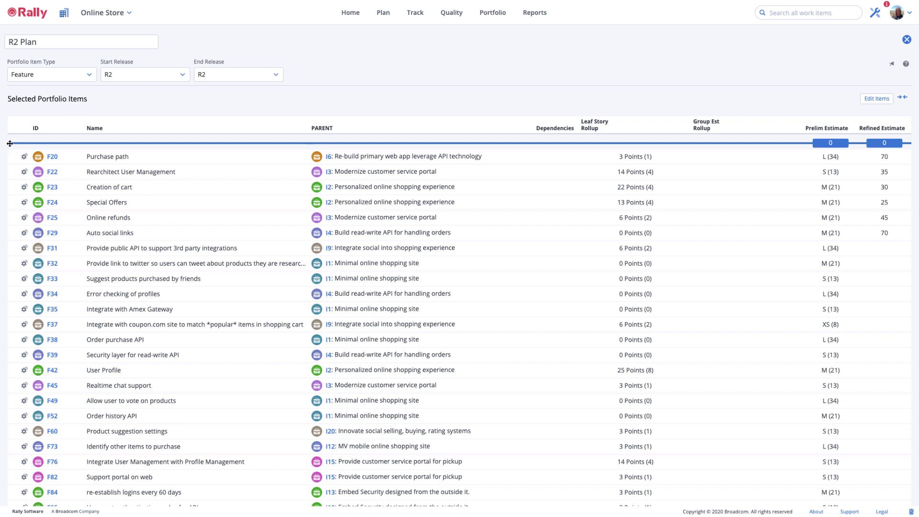
Adjust the cut line until it sits below F25 Online refunds, giving 110 prelim and 205 refined points
left_click_drag(10, 143, 15, 218)
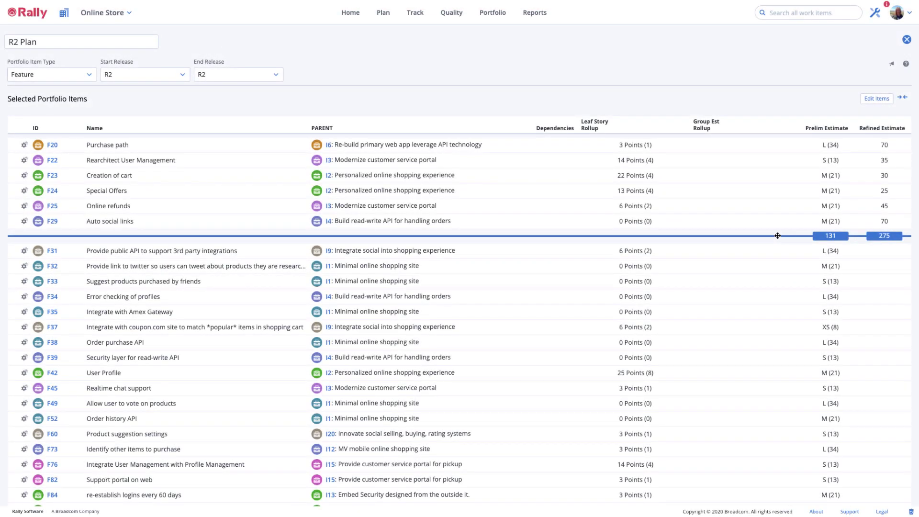
left_click_drag(778, 235, 779, 273)
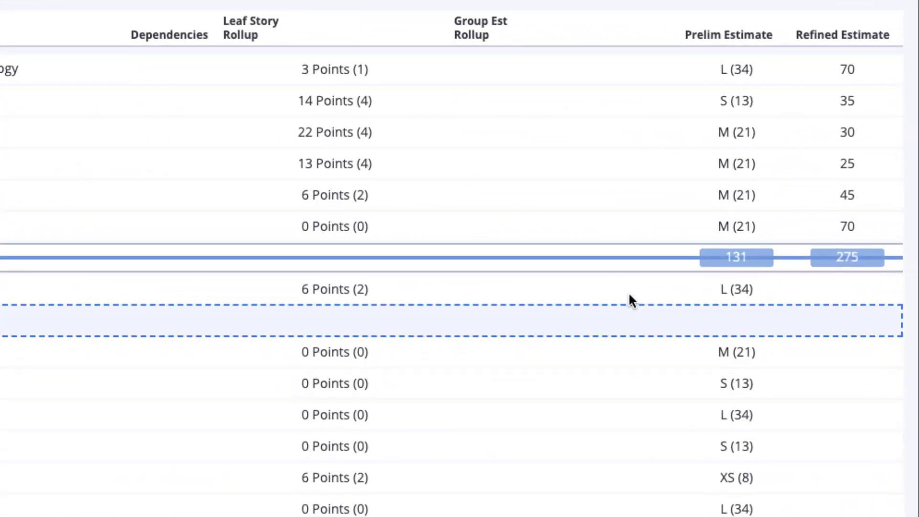
left_click_drag(631, 332, 630, 406)
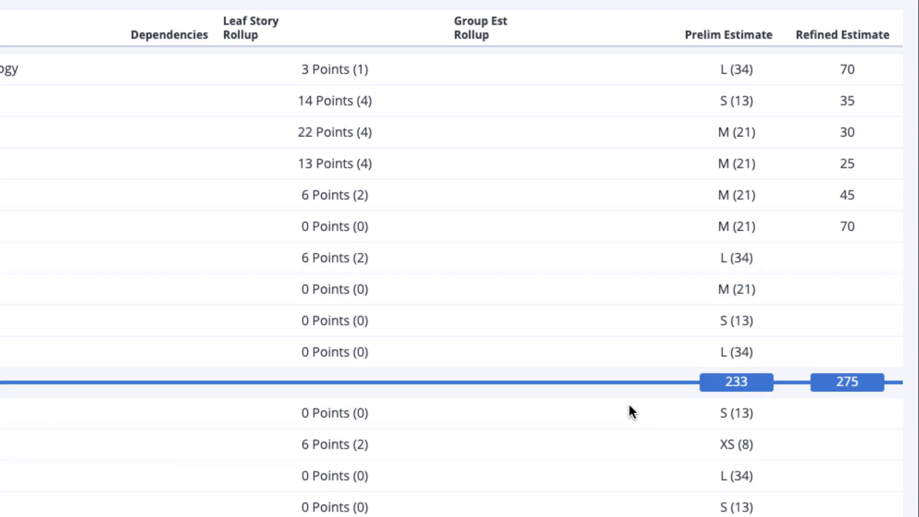
left_click_drag(642, 379, 643, 349)
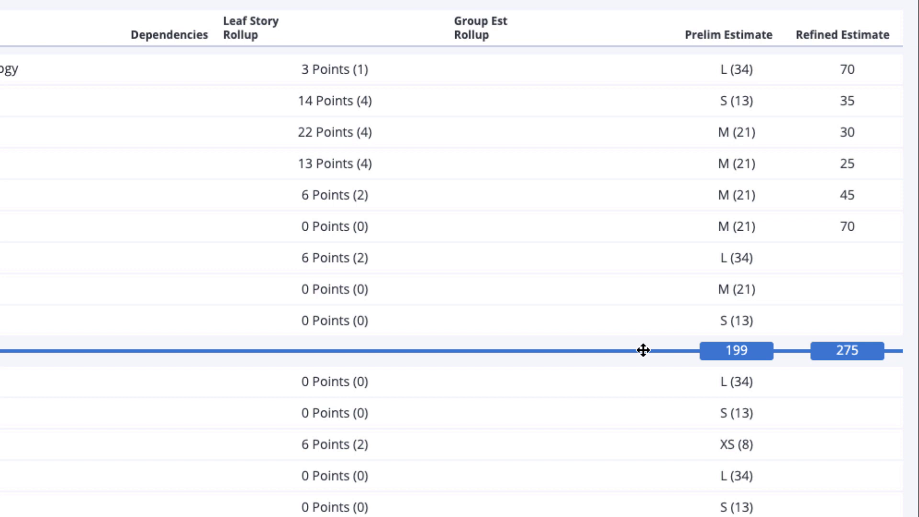
left_click_drag(643, 350, 640, 237)
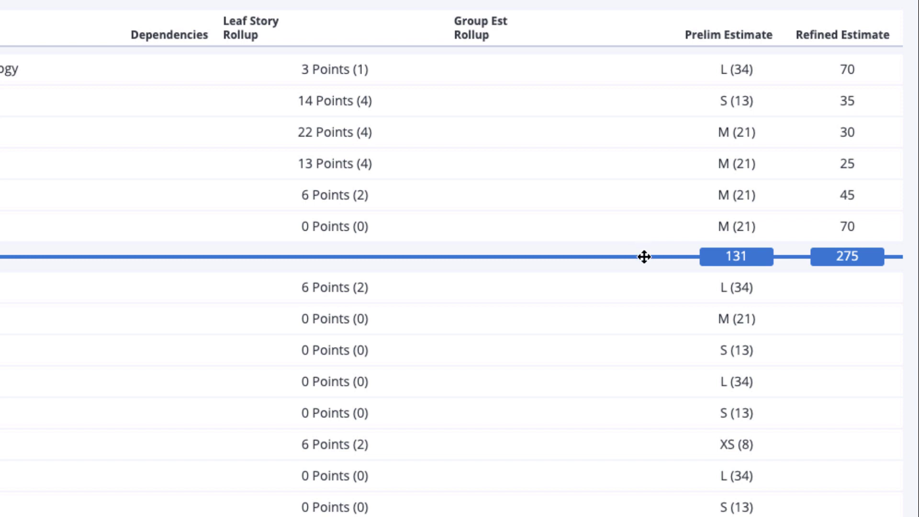
left_click_drag(641, 252, 642, 221)
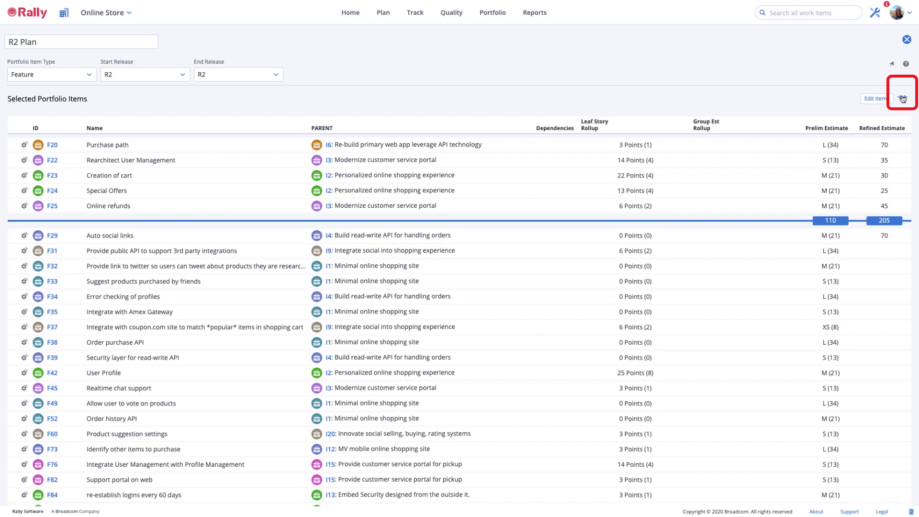
Add Shopping, Payment and Fulfillment Team to Group Allocations, leaving out Health Services, and save
left_click(903, 99)
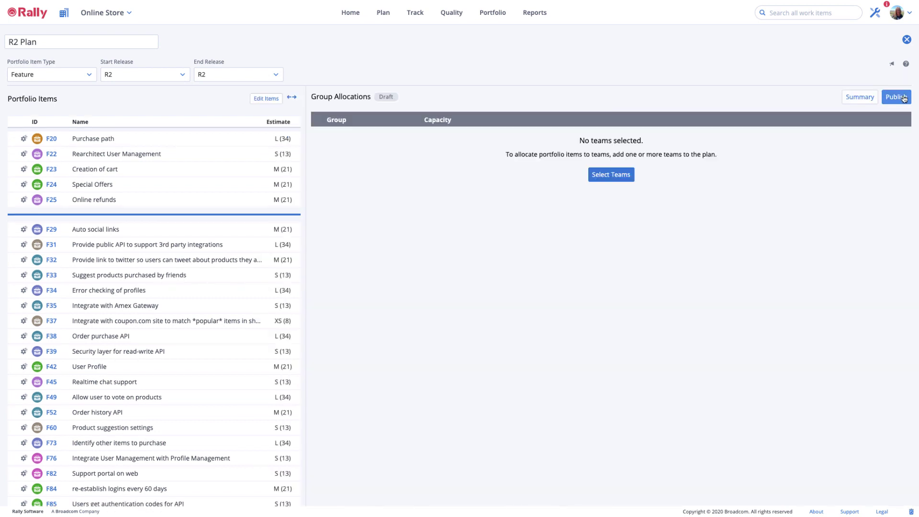
left_click(614, 177)
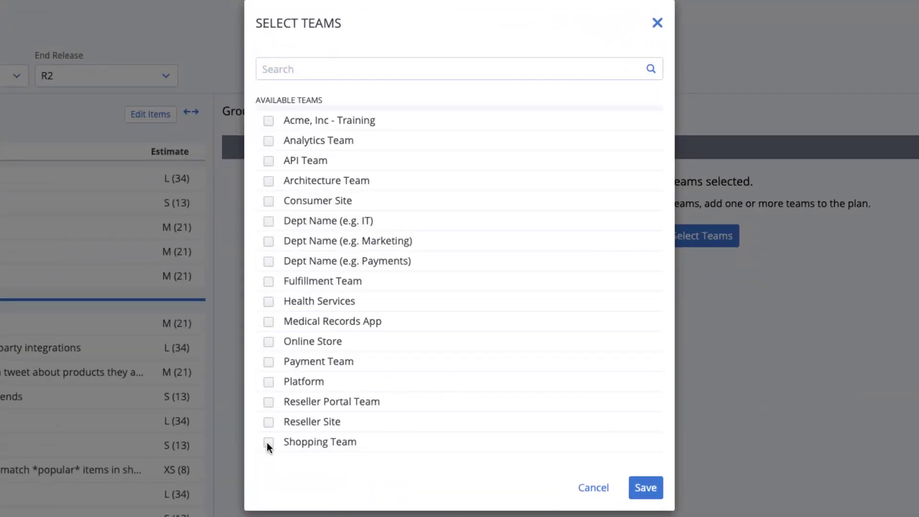
left_click(269, 442)
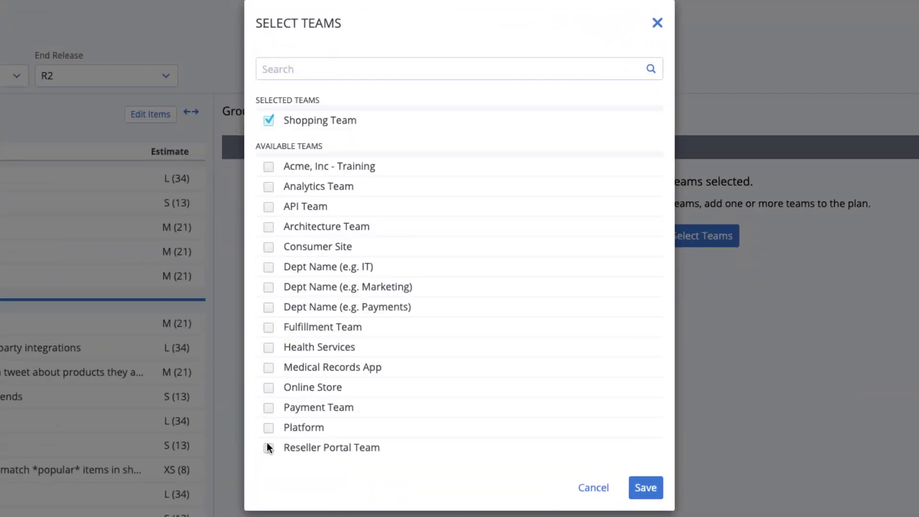
left_click(267, 409)
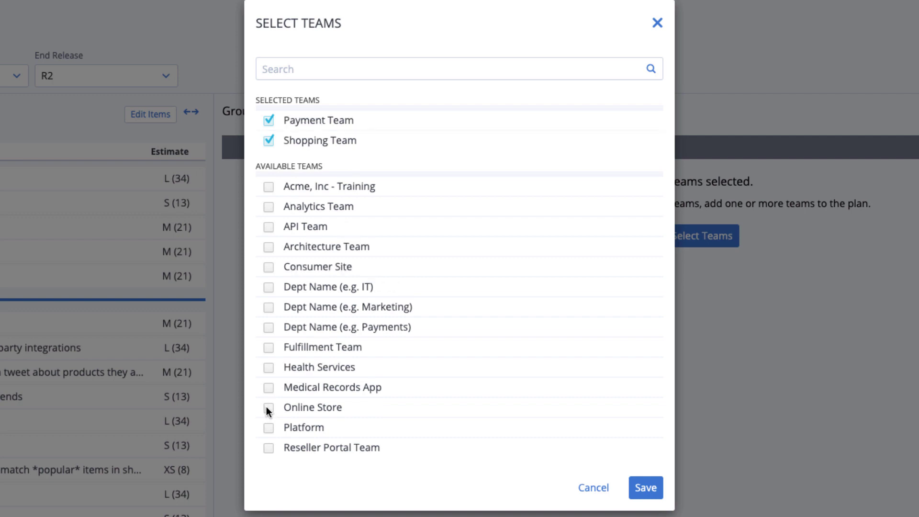
left_click(268, 348)
left_click(268, 69)
type("health")
left_click(268, 122)
key("BackSpace")
key("BackSpace")
key("BackSpace")
key("BackSpace")
key("BackSpace")
key("BackSpace")
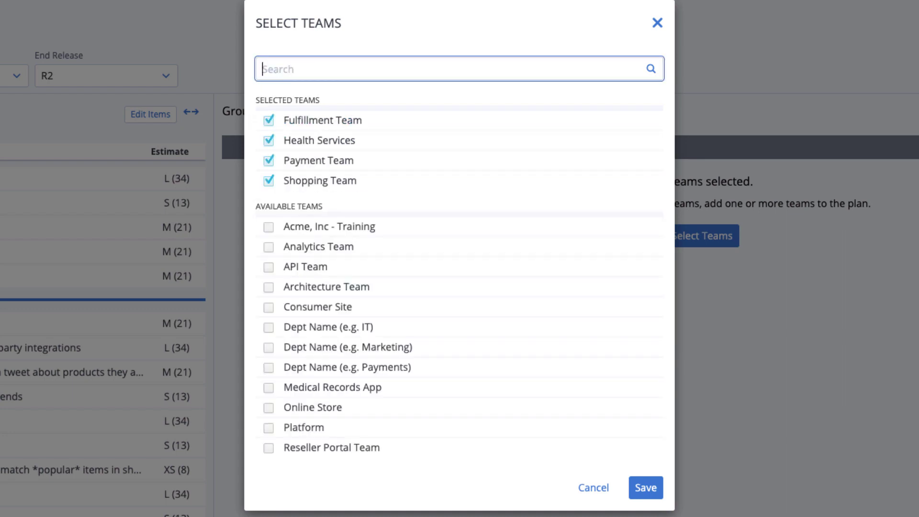
left_click(269, 141)
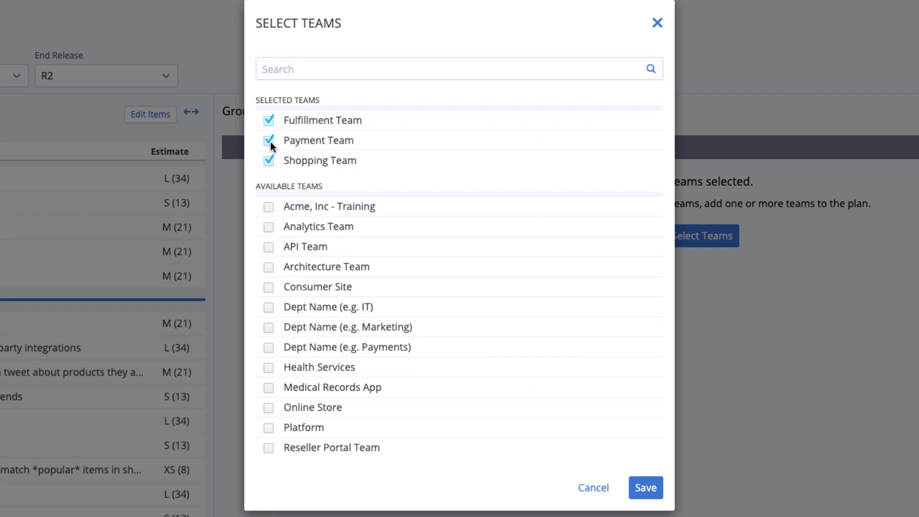
left_click(659, 495)
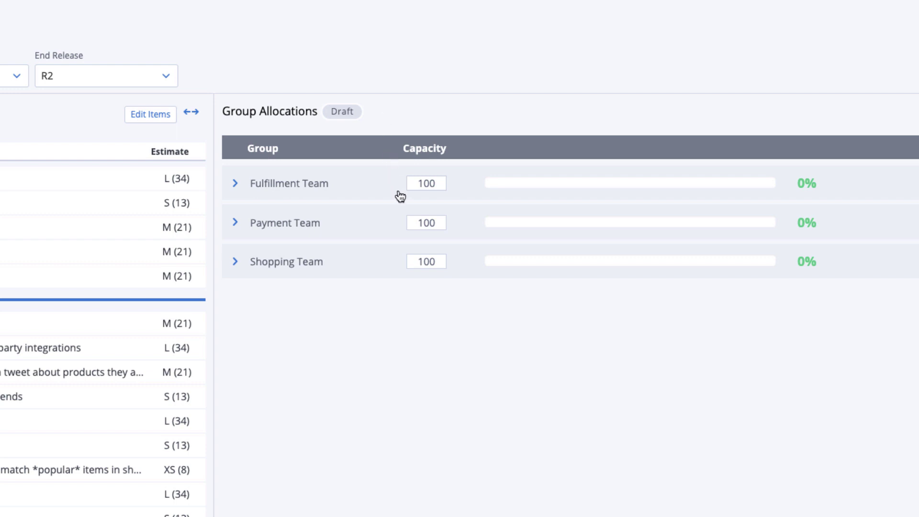
Set Payment Team's capacity to 75 and Shopping Team's capacity to 50
left_click_drag(417, 222, 438, 224)
type("75")
left_click_drag(416, 261, 438, 261)
type("50")
Nudge the cut line in the full-width list, then show the ranked features beside the team allocations
left_click(192, 114)
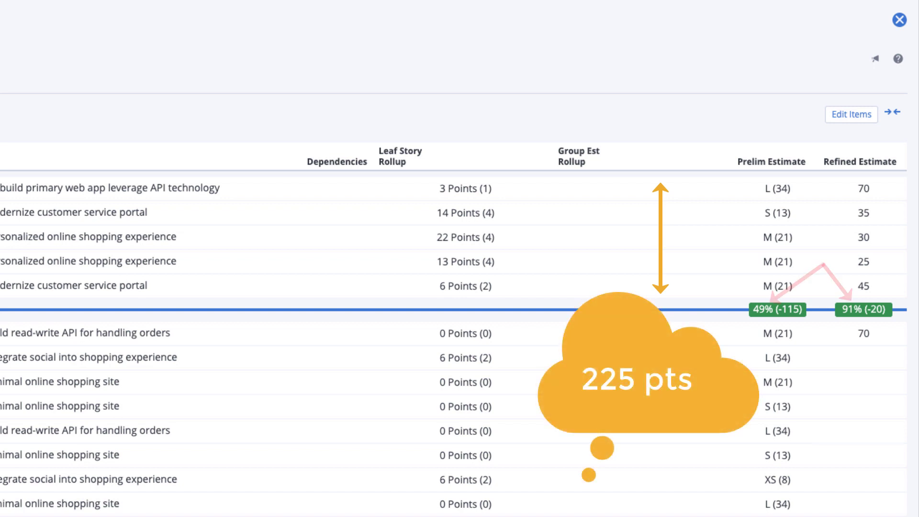
mouse_move(698, 309)
left_mouse_down()
mouse_move(701, 343)
mouse_move(700, 306)
left_mouse_up()
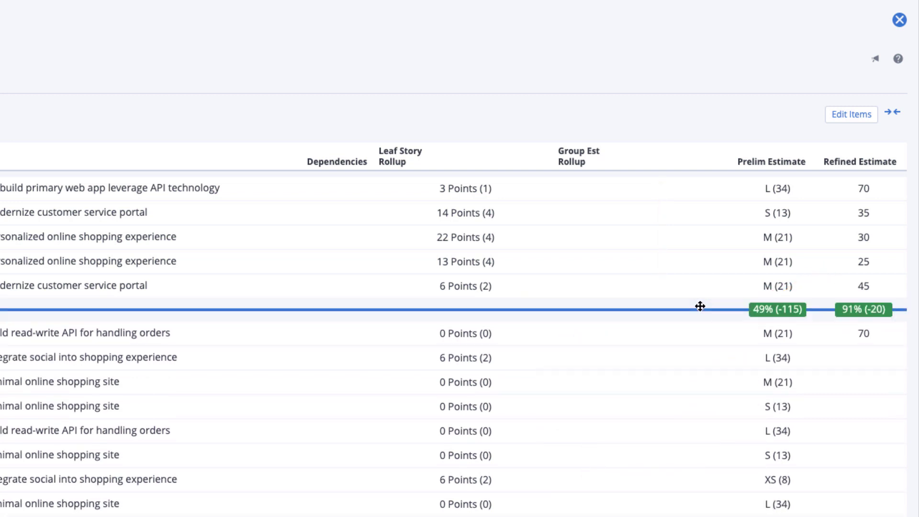
left_click(893, 112)
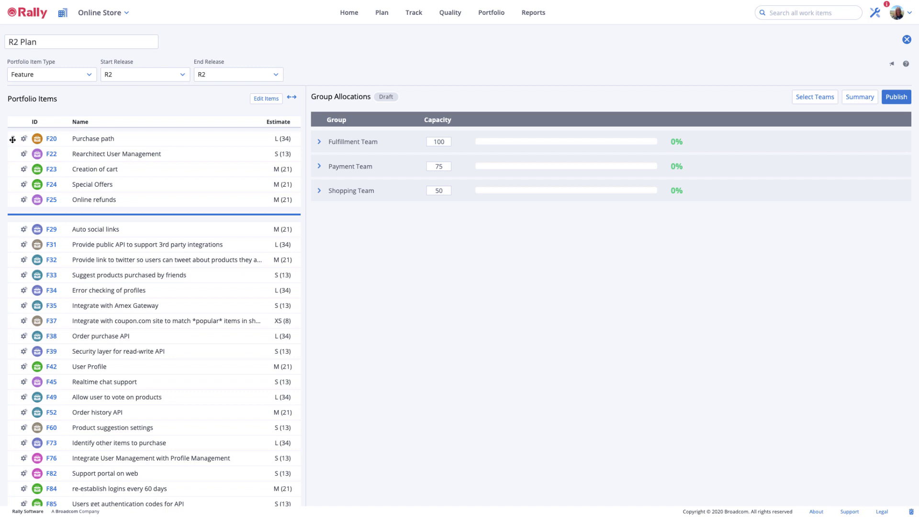
Allocate Purchase path to Payment, Creation of cart to Shopping, and two features to Fulfillment
left_click_drag(13, 139, 331, 177)
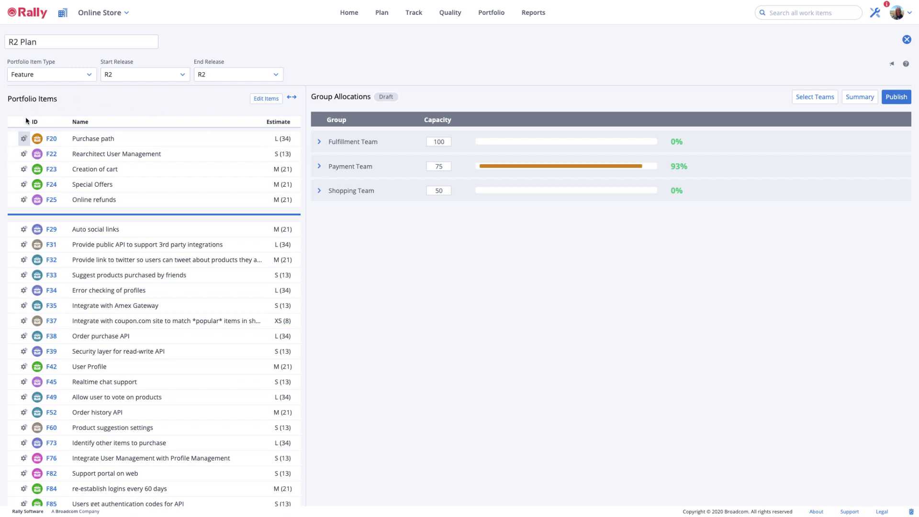
left_click_drag(12, 154, 325, 147)
left_click_drag(13, 170, 313, 191)
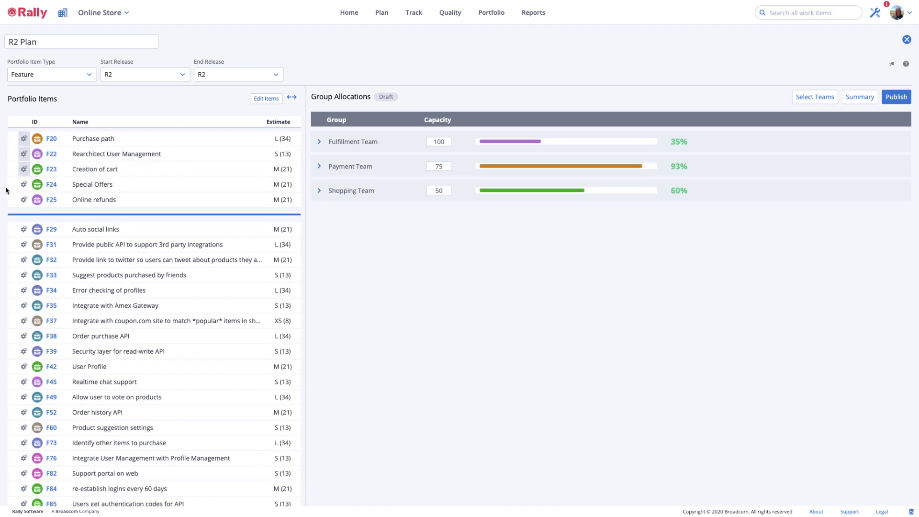
left_click_drag(13, 185, 373, 146)
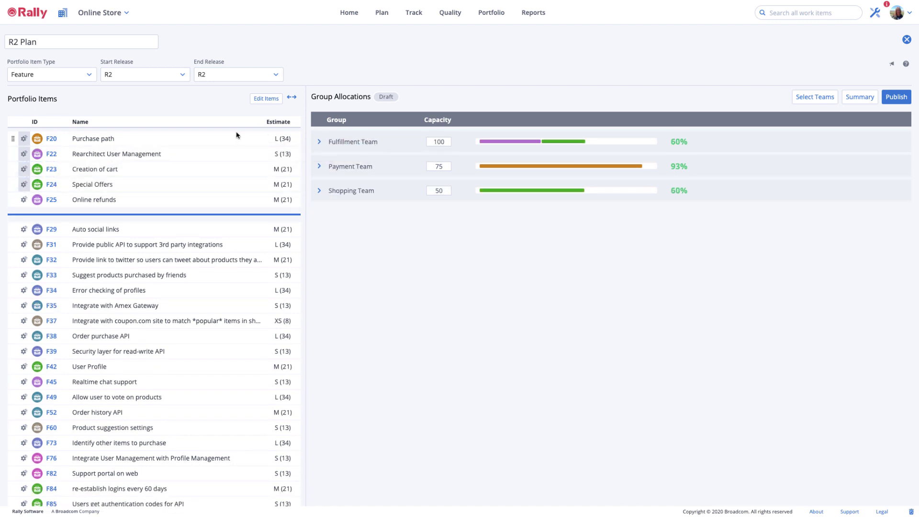
Split Online refunds between Fulfillment Team (estimate 28) and Shopping Team (estimate 17)
left_click(24, 199)
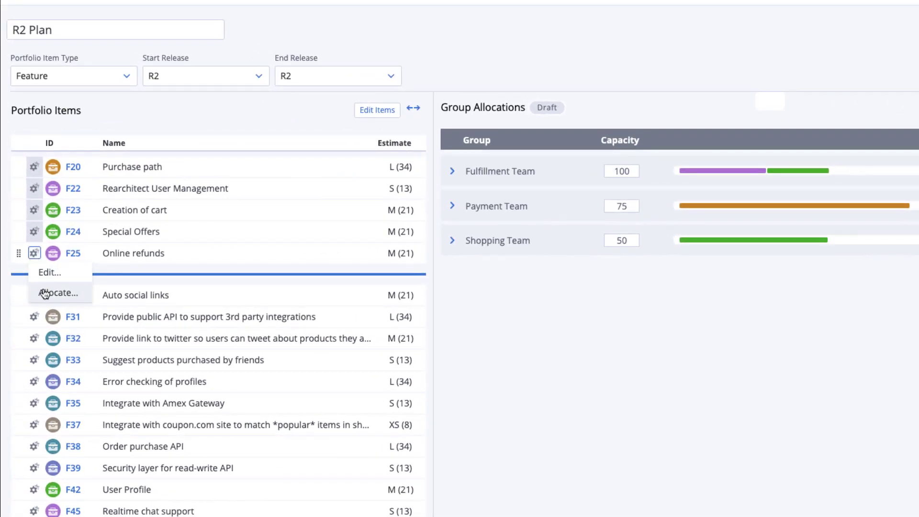
left_click(45, 293)
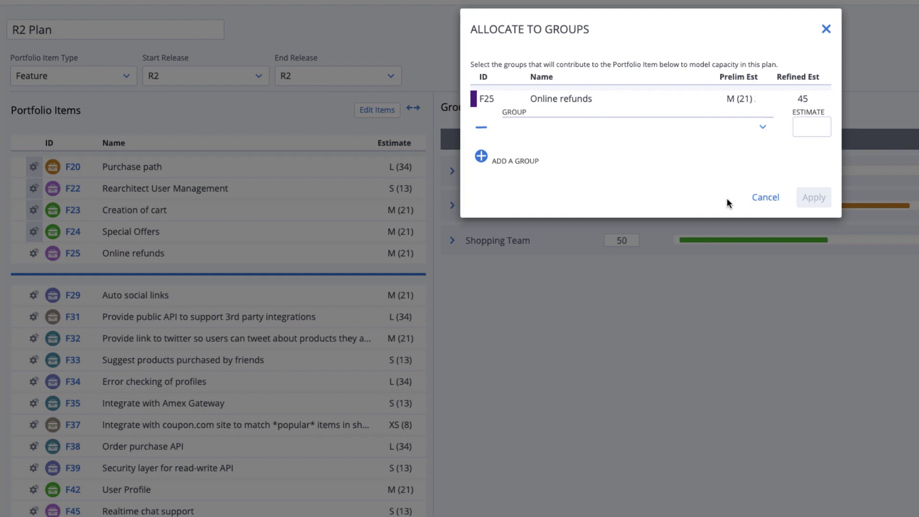
left_click(763, 126)
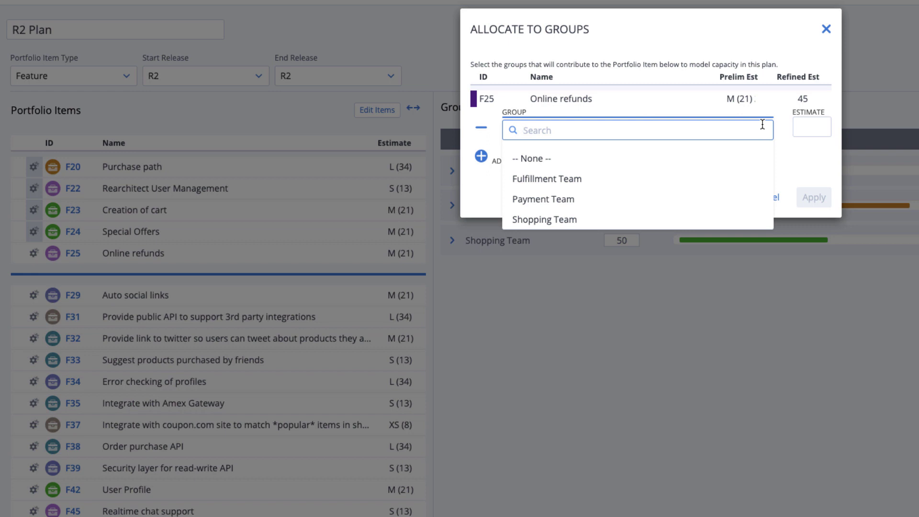
left_click(693, 178)
left_click(804, 125)
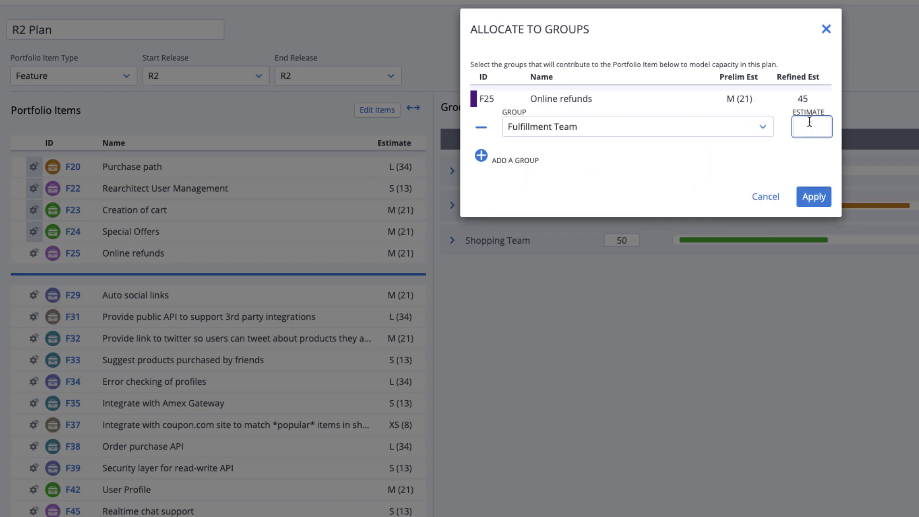
type("28")
left_click(481, 156)
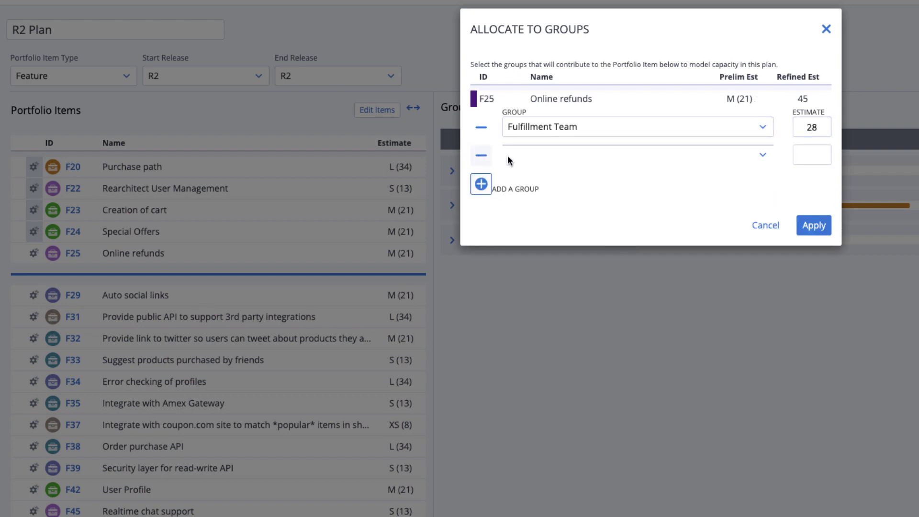
left_click(762, 154)
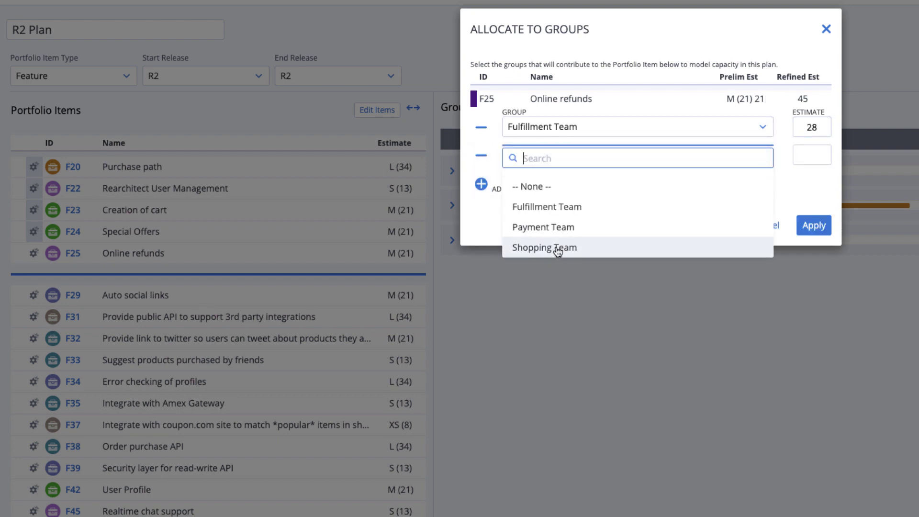
left_click(556, 248)
left_click(825, 155)
type("17")
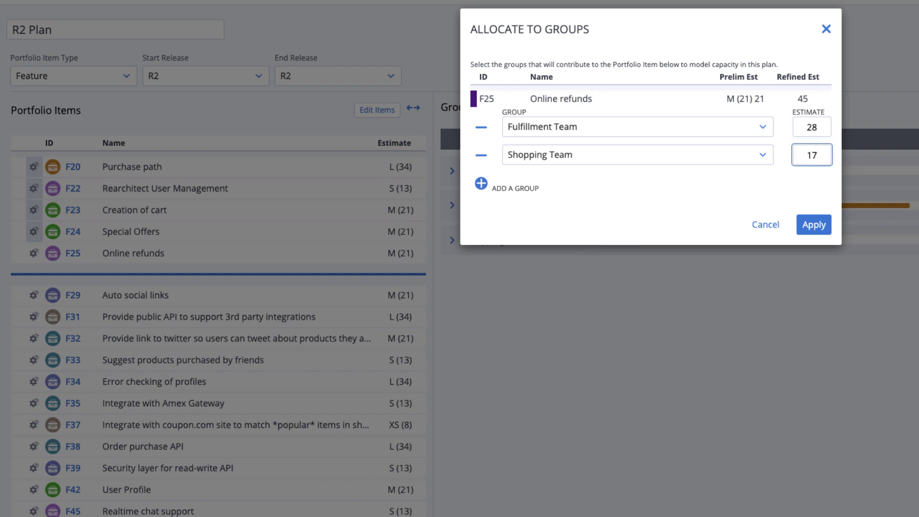
left_click(822, 227)
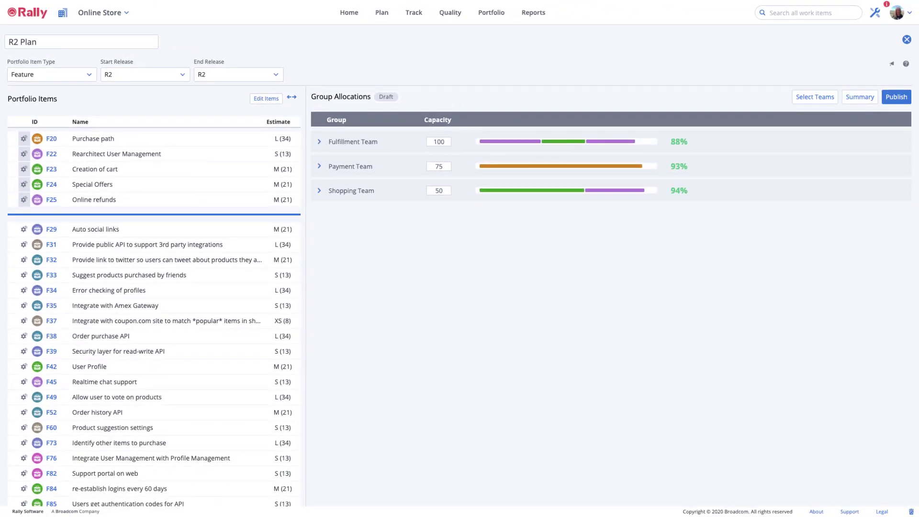
Try Auto social links on Fulfillment Team, remove it, then expand Portfolio Items to full width
left_click(319, 143)
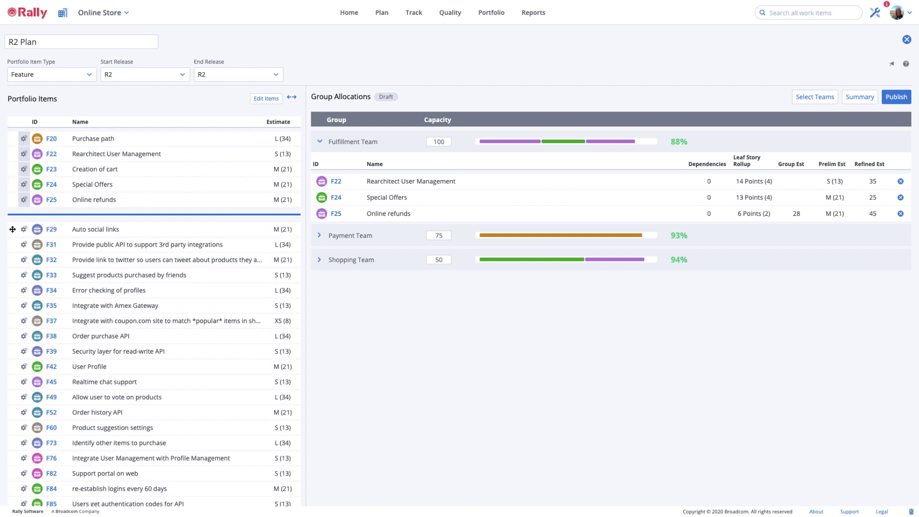
left_click_drag(12, 230, 324, 145)
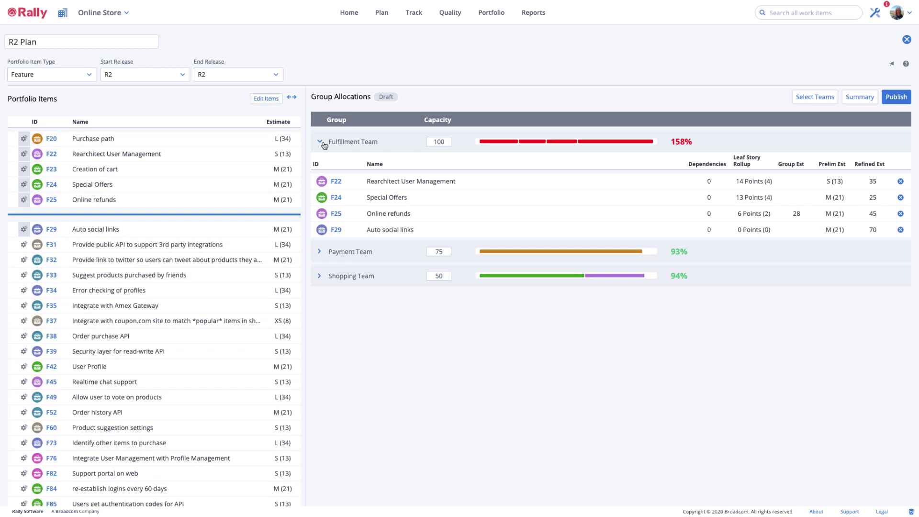
left_click(901, 231)
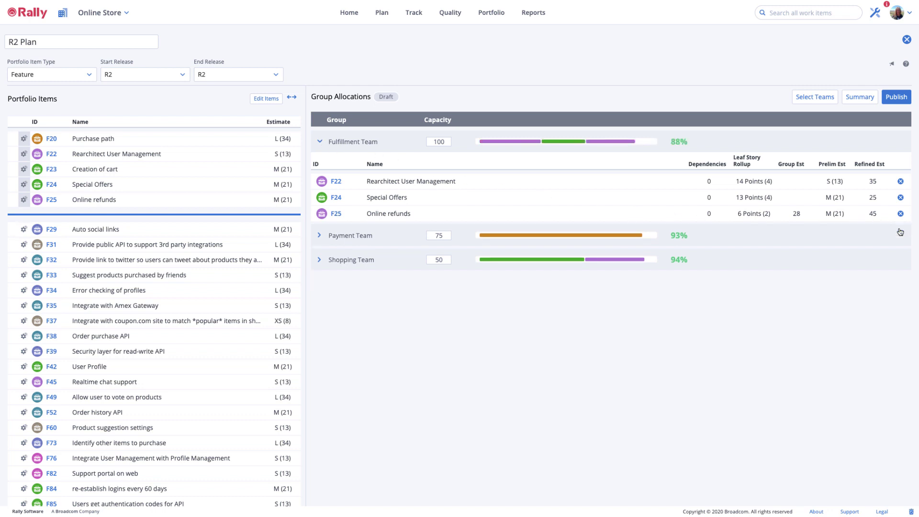
left_click(320, 141)
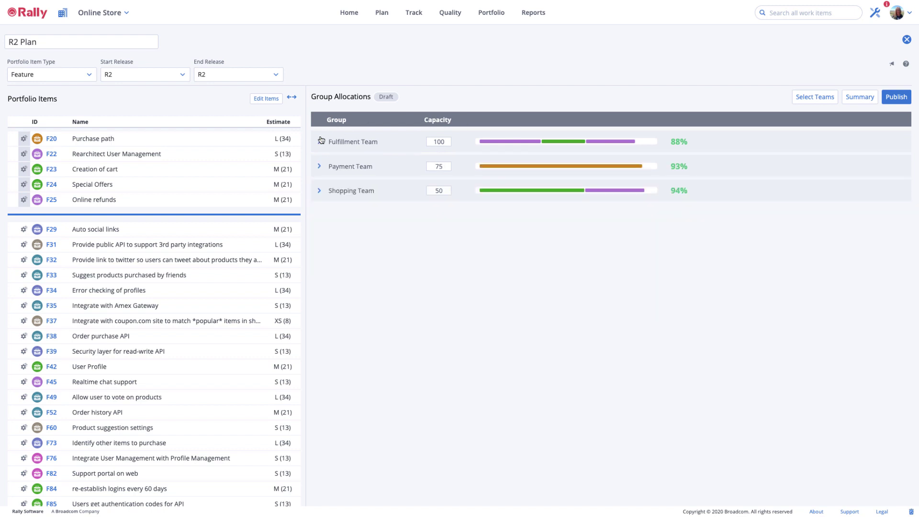
left_click(292, 97)
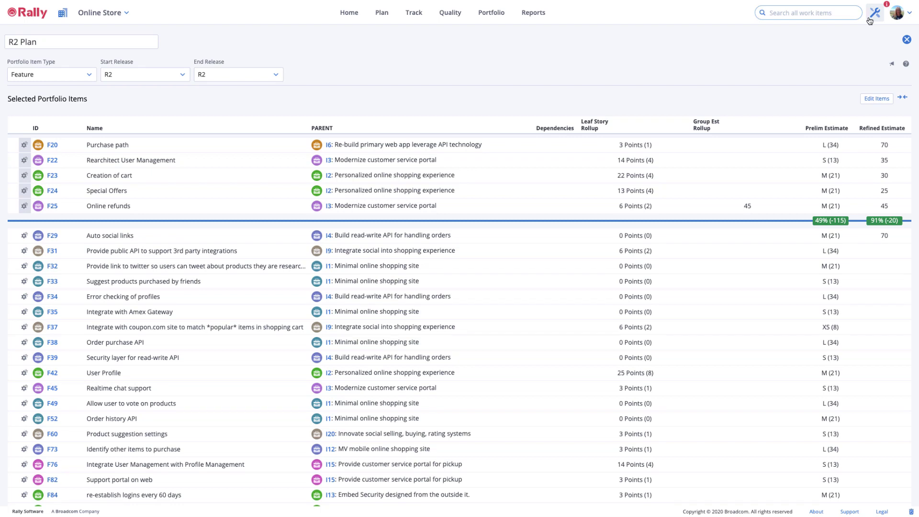
Close the R2 Plan editor and show the R2 Plan row's copy and delete actions
left_click(907, 40)
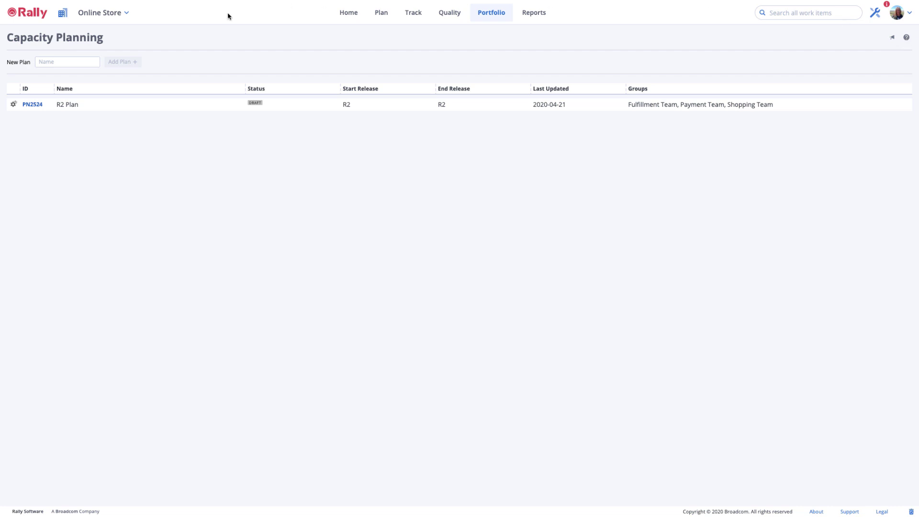
left_click(13, 104)
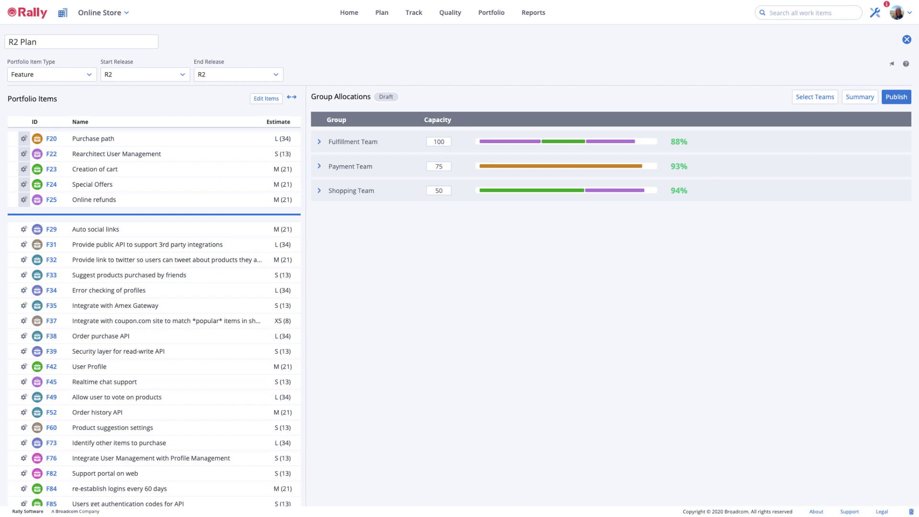
Review the R2 Plan summary, then close it to return to team allocations
left_click(860, 97)
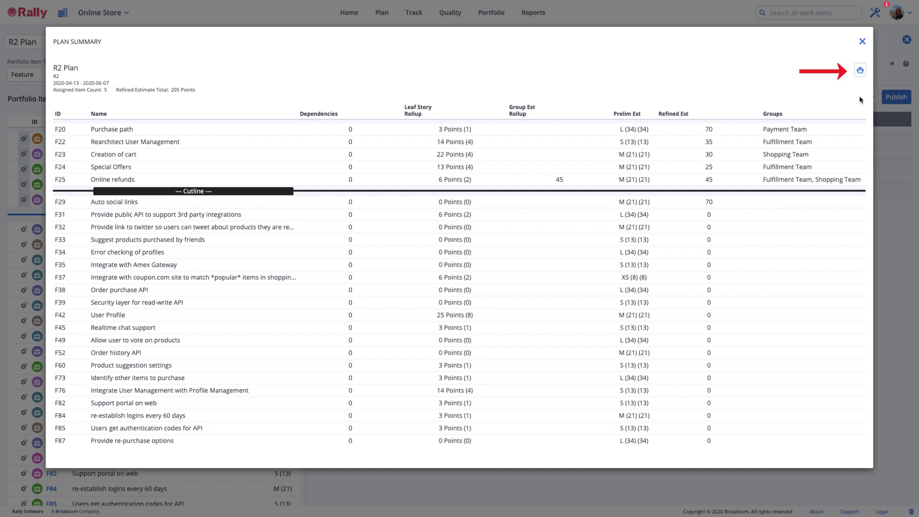
left_click(862, 42)
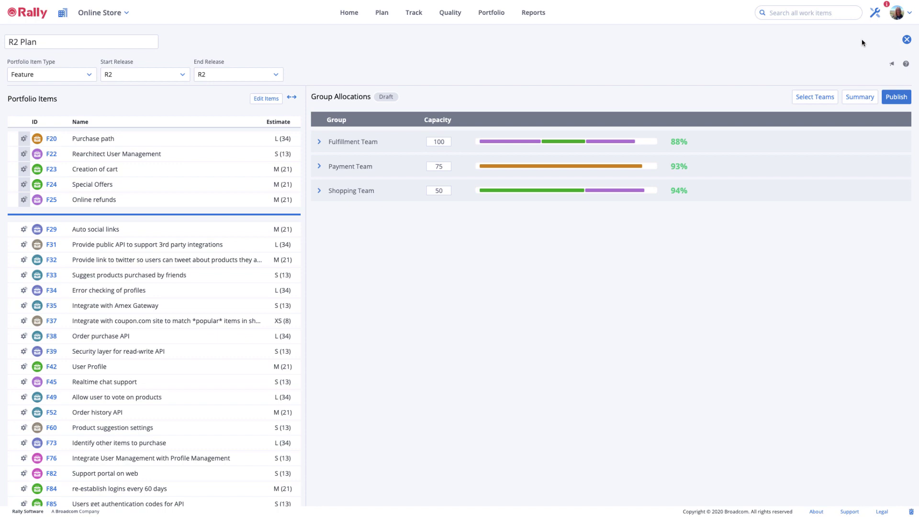
Start publishing the R2 Plan
left_click(898, 98)
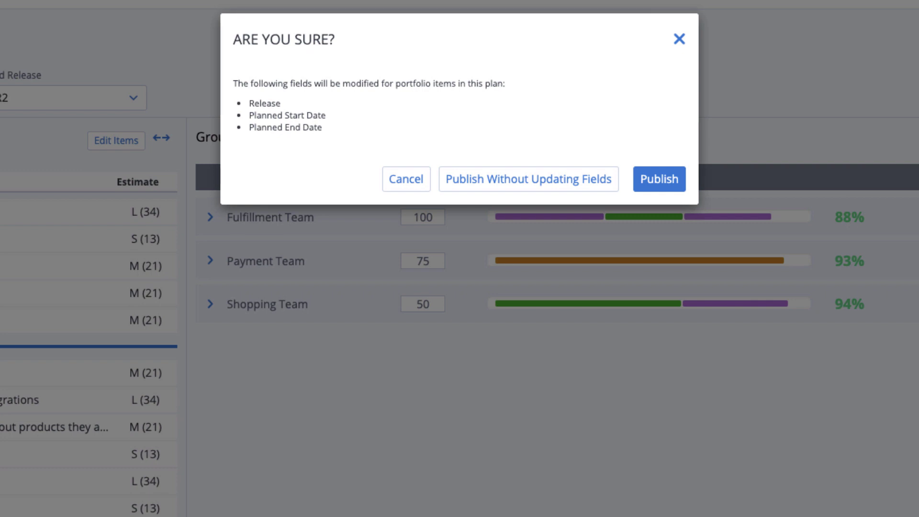
Confirm publishing the R2 Plan, accepting the Release and planned date field updates
left_click(649, 188)
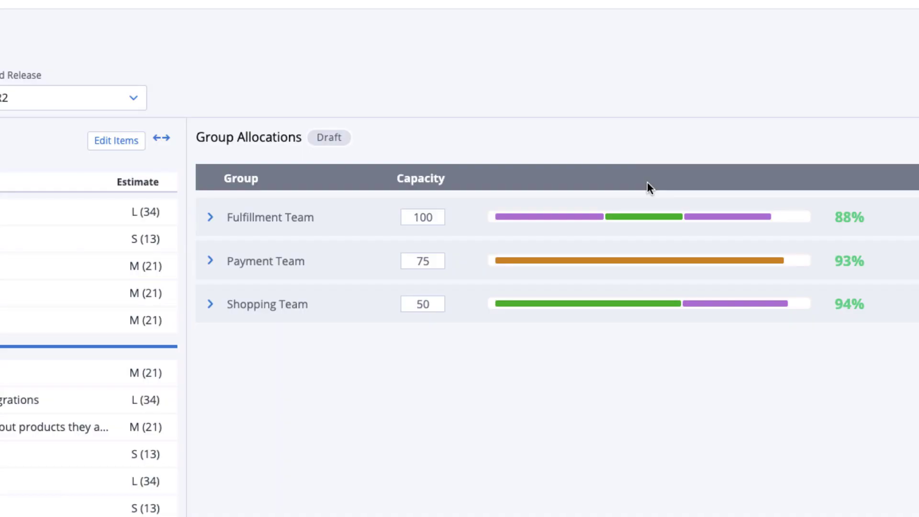